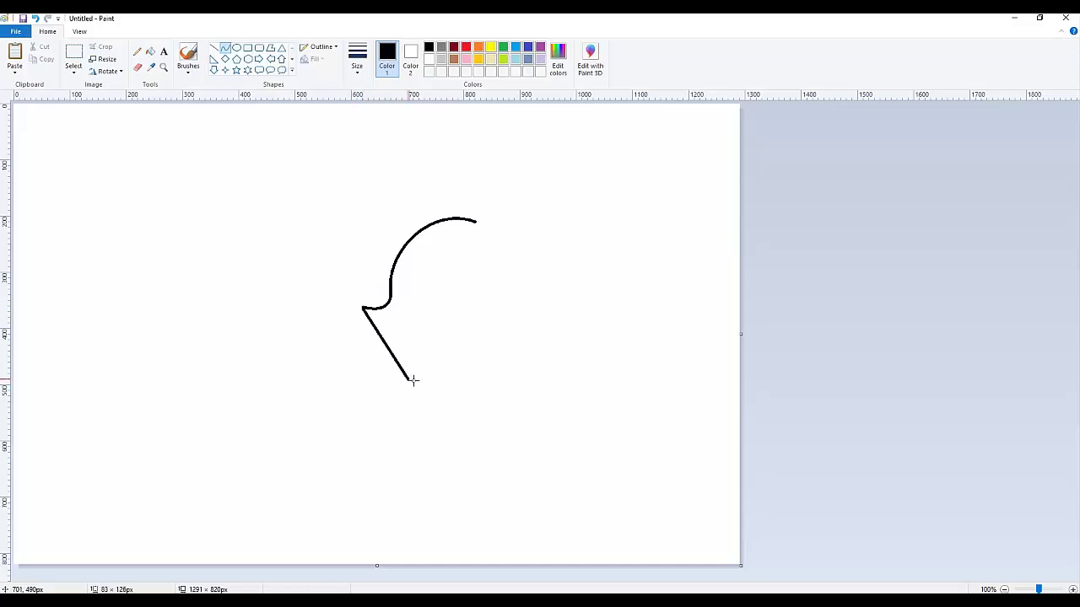
# Draw black curves for the rounded jaw, the large pointed near ear and the back of the cheek to enclose the head
pyautogui.moveTo(434, 334); pyautogui.dragTo(481, 438)
pyautogui.click(638, 208)
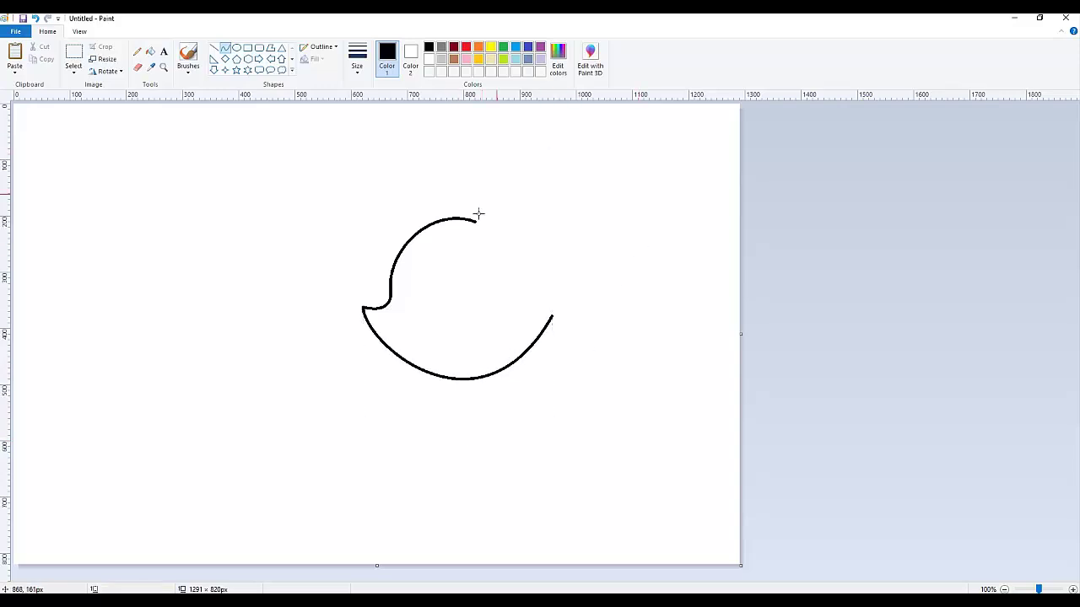
pyautogui.moveTo(476, 222); pyautogui.dragTo(562, 185)
pyautogui.moveTo(489, 217); pyautogui.dragTo(516, 280)
pyautogui.press('Return')
pyautogui.moveTo(549, 228); pyautogui.dragTo(585, 263)
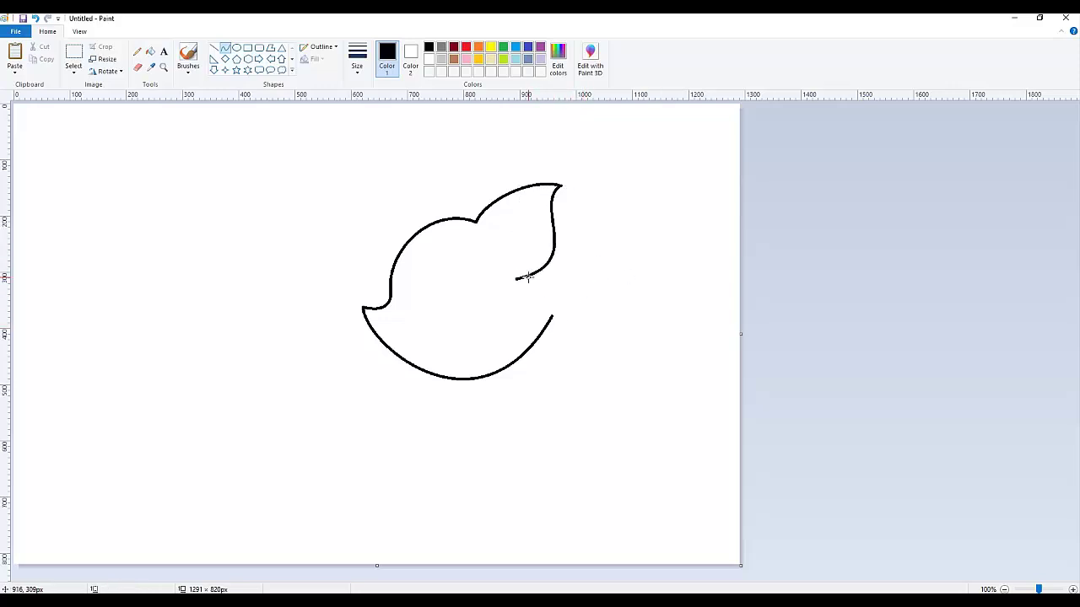
pyautogui.moveTo(526, 276)
pyautogui.mouseDown()
pyautogui.moveTo(552, 316)
pyautogui.moveTo(534, 292)
pyautogui.moveTo(540, 315)
pyautogui.moveTo(529, 318)
pyautogui.mouseUp()
# Add a small pointed far ear on top of the head and an inner rim curve along the near ear
pyautogui.moveTo(440, 220)
pyautogui.mouseDown()
pyautogui.moveTo(450, 176)
pyautogui.moveTo(452, 192)
pyautogui.moveTo(478, 191)
pyautogui.moveTo(486, 209)
pyautogui.moveTo(469, 181)
pyautogui.moveTo(481, 193)
pyautogui.moveTo(484, 176)
pyautogui.mouseUp()
pyautogui.click(494, 155)
pyautogui.moveTo(559, 184); pyautogui.dragTo(493, 205)
pyautogui.click(595, 241)
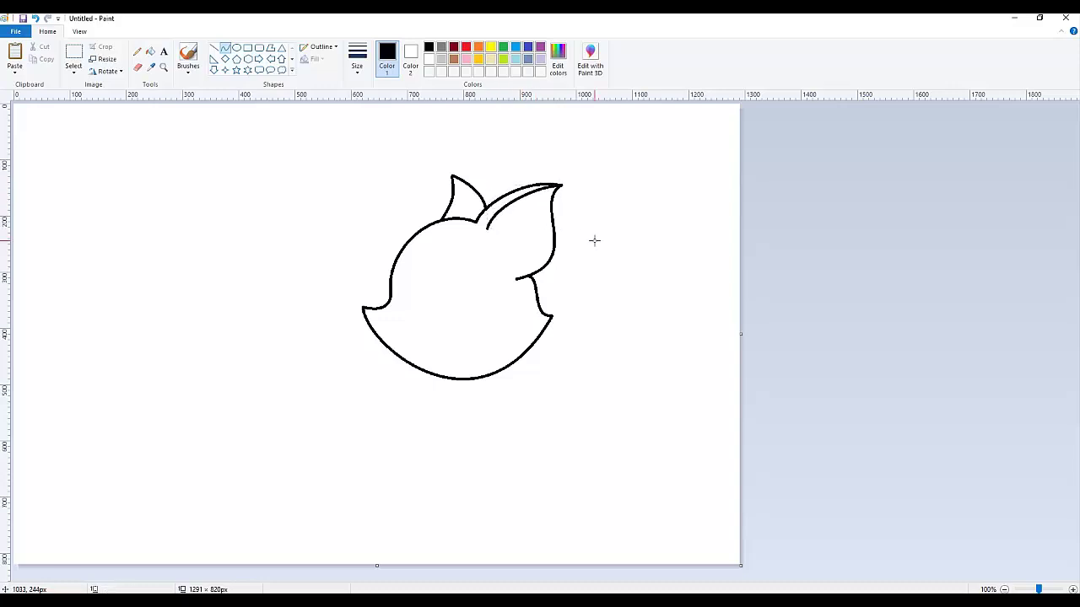
# Draw an upright oval eye at the front of the head with a smaller oval inside its upper back side
pyautogui.click(239, 49)
pyautogui.moveTo(405, 268)
pyautogui.mouseDown()
pyautogui.moveTo(432, 311)
pyautogui.moveTo(414, 280)
pyautogui.mouseUp()
pyautogui.click(462, 275)
pyautogui.click(164, 67)
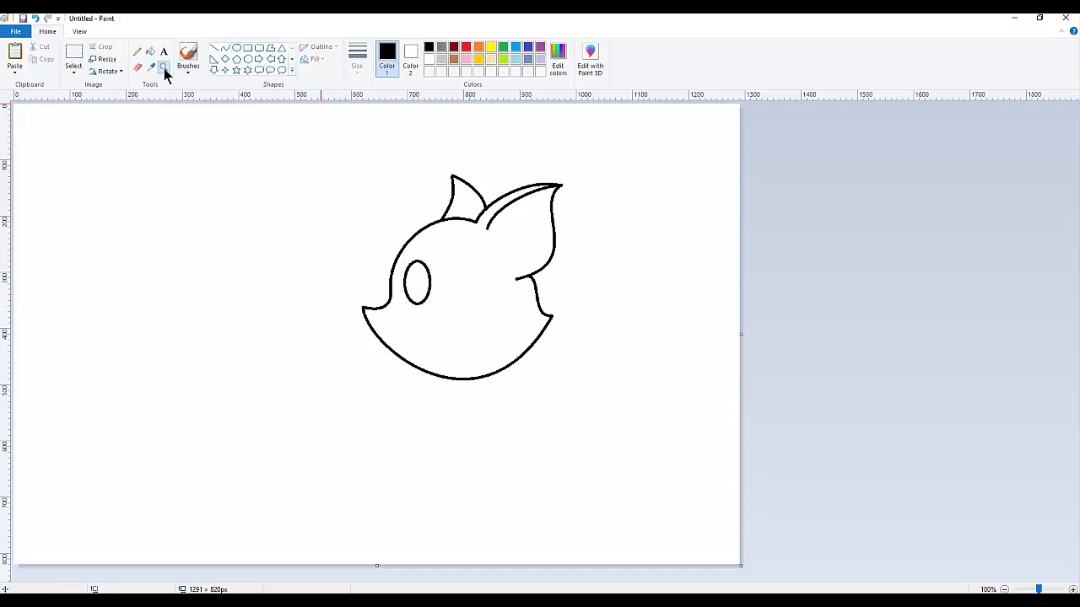
pyautogui.click(418, 284)
pyautogui.click(237, 49)
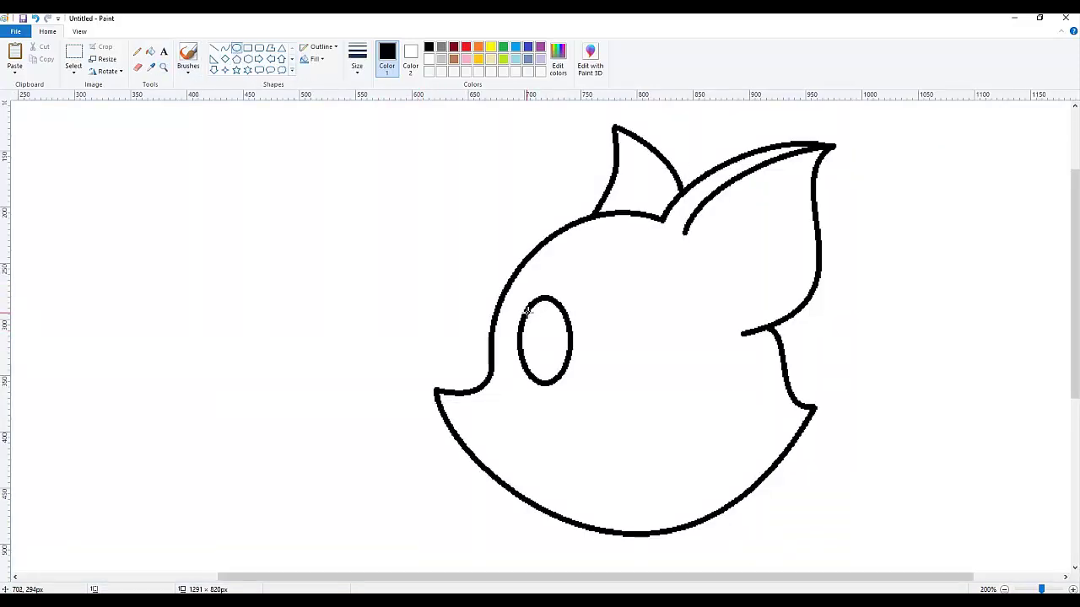
pyautogui.moveTo(540, 303)
pyautogui.mouseDown()
pyautogui.moveTo(572, 354)
pyautogui.moveTo(541, 329)
pyautogui.mouseUp()
pyautogui.click(594, 282)
# Select the whole head and shift it slightly toward the canvas's left edge
pyautogui.click(164, 67)
pyautogui.rightClick(396, 286)
pyautogui.click(76, 58)
pyautogui.moveTo(321, 131); pyautogui.dragTo(583, 393)
pyautogui.moveTo(523, 320); pyautogui.dragTo(484, 325)
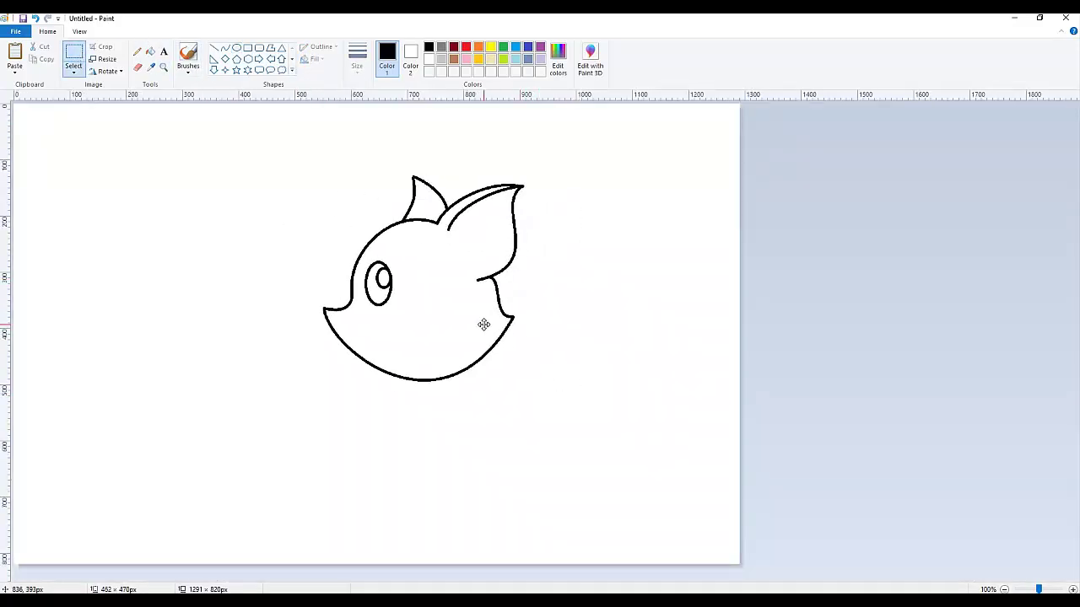
pyautogui.click(595, 320)
# Draw the chest fur below the jaw with curves forming small pointed tufts on both sides and a wavy lower edge
pyautogui.click(224, 49)
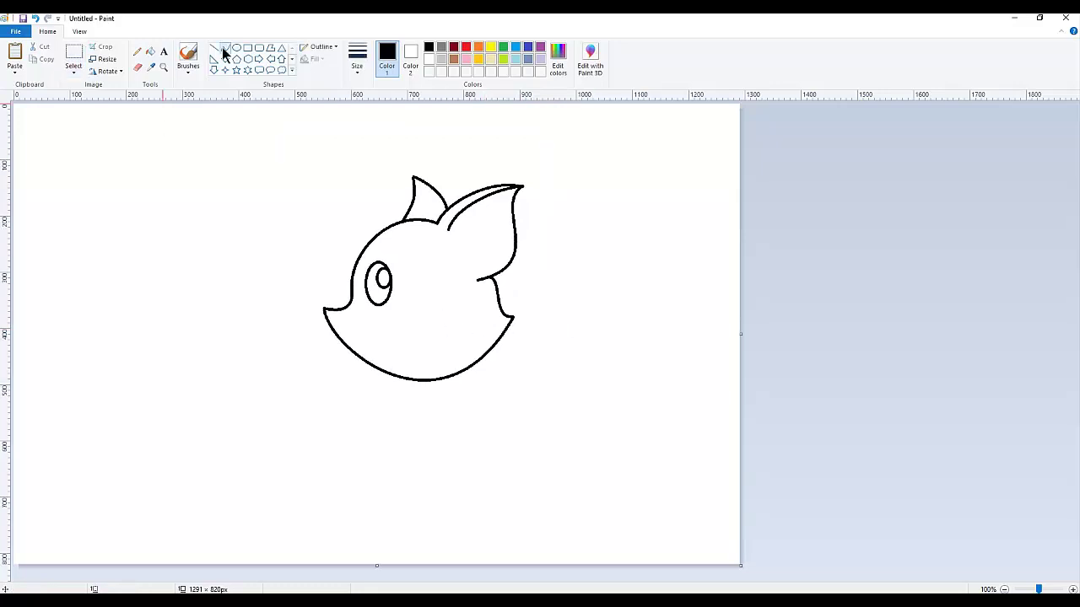
pyautogui.moveTo(393, 375)
pyautogui.mouseDown()
pyautogui.moveTo(377, 399)
pyautogui.moveTo(381, 374)
pyautogui.moveTo(383, 395)
pyautogui.mouseUp()
pyautogui.click(382, 395)
pyautogui.moveTo(381, 396); pyautogui.dragTo(464, 369)
pyautogui.click(448, 419)
pyautogui.click(495, 422)
pyautogui.moveTo(470, 415); pyautogui.dragTo(485, 385)
pyautogui.moveTo(394, 432); pyautogui.dragTo(405, 454)
pyautogui.hotkey('ctrl', 'z')
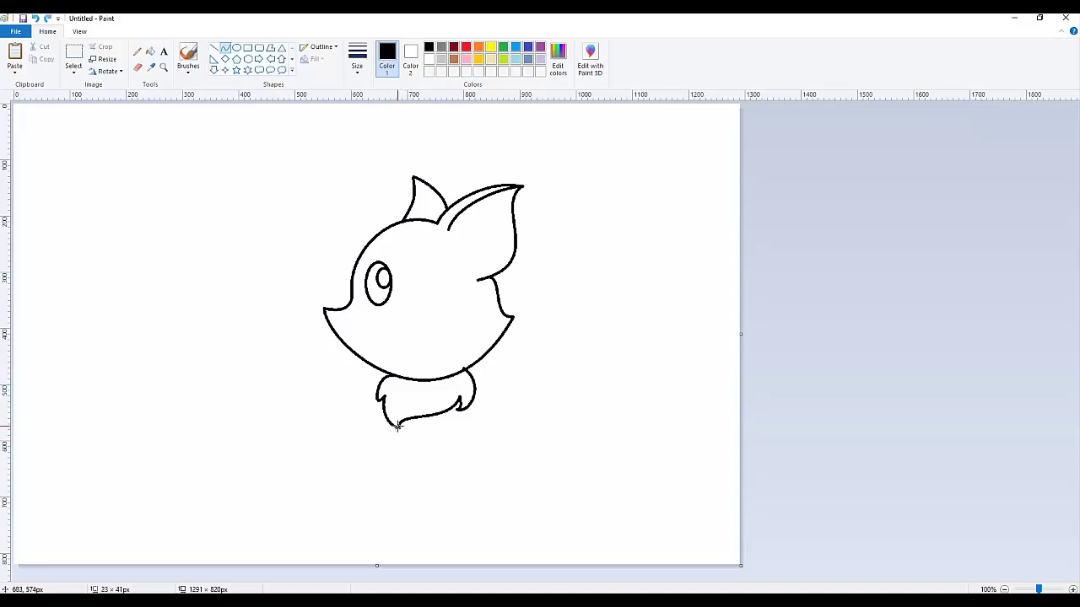
# Draw the rounded near front leg below the chest fur and the shorter far front leg in front of it
pyautogui.moveTo(394, 425); pyautogui.dragTo(383, 491)
pyautogui.click(400, 438)
pyautogui.click(429, 439)
pyautogui.click(405, 442)
pyautogui.click(387, 471)
pyautogui.click(420, 471)
pyautogui.moveTo(384, 490); pyautogui.dragTo(427, 454)
pyautogui.click(384, 505)
pyautogui.moveTo(384, 504); pyautogui.dragTo(417, 499)
pyautogui.click(391, 434)
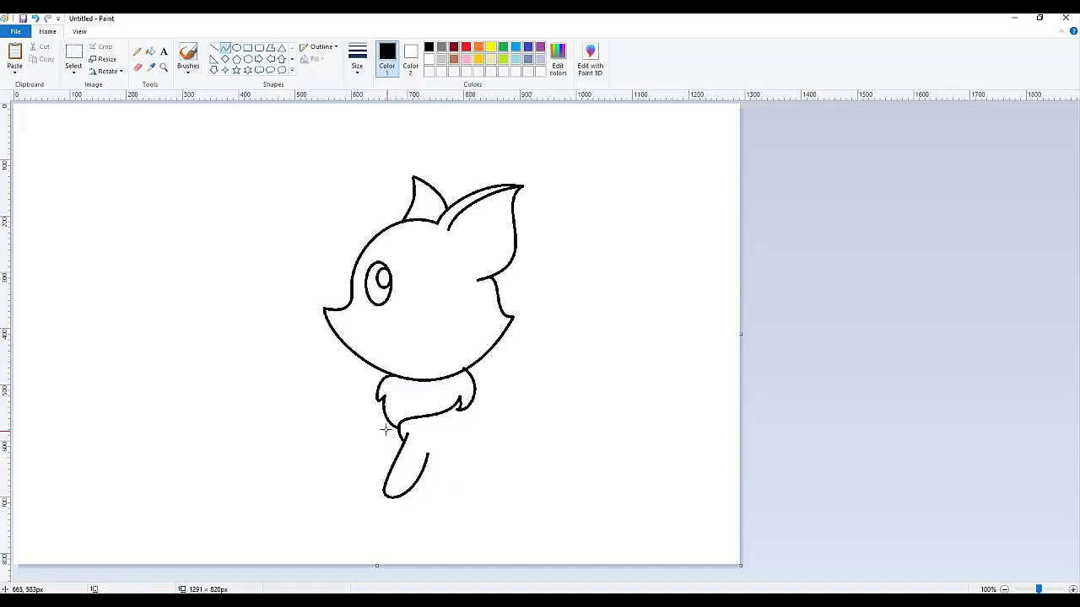
pyautogui.moveTo(386, 421); pyautogui.dragTo(347, 422)
pyautogui.moveTo(365, 458)
pyautogui.mouseDown()
pyautogui.moveTo(402, 440)
pyautogui.moveTo(376, 468)
pyautogui.mouseUp()
# Draw the curved back from the chest fur and continue it into the hind leg with its paw and thigh
pyautogui.moveTo(474, 399); pyautogui.dragTo(556, 436)
pyautogui.click(540, 485)
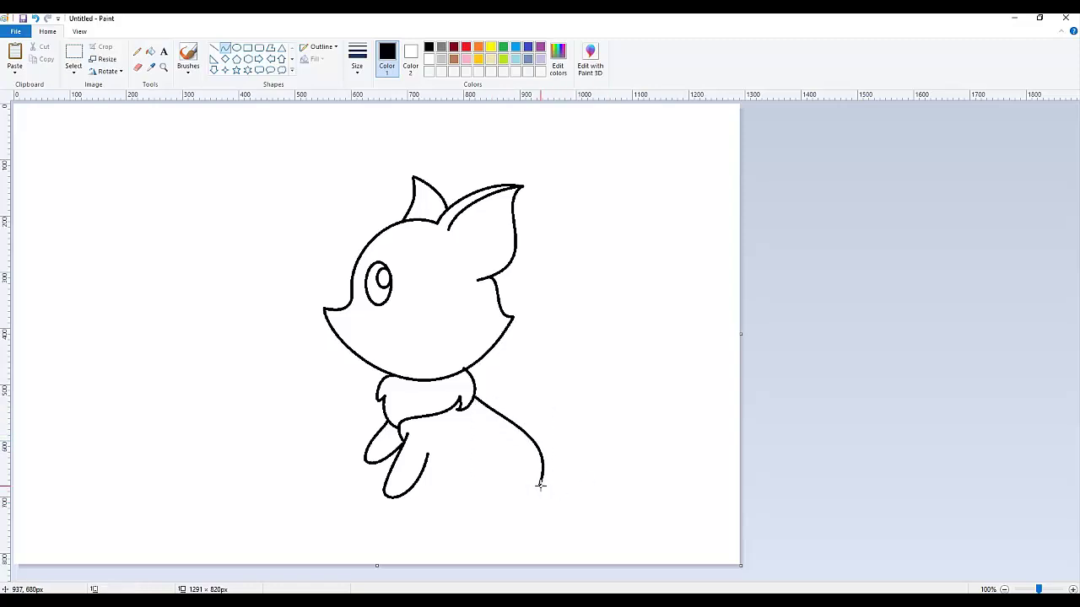
pyautogui.moveTo(538, 485)
pyautogui.mouseDown()
pyautogui.moveTo(558, 529)
pyautogui.moveTo(533, 499)
pyautogui.moveTo(567, 519)
pyautogui.moveTo(542, 542)
pyautogui.moveTo(528, 533)
pyautogui.mouseUp()
pyautogui.click(544, 542)
pyautogui.click(534, 526)
pyautogui.moveTo(533, 527)
pyautogui.mouseDown()
pyautogui.moveTo(500, 506)
pyautogui.moveTo(518, 514)
pyautogui.moveTo(498, 521)
pyautogui.moveTo(515, 517)
pyautogui.moveTo(498, 469)
pyautogui.moveTo(494, 503)
pyautogui.moveTo(493, 485)
pyautogui.mouseUp()
pyautogui.click(547, 508)
pyautogui.click(569, 456)
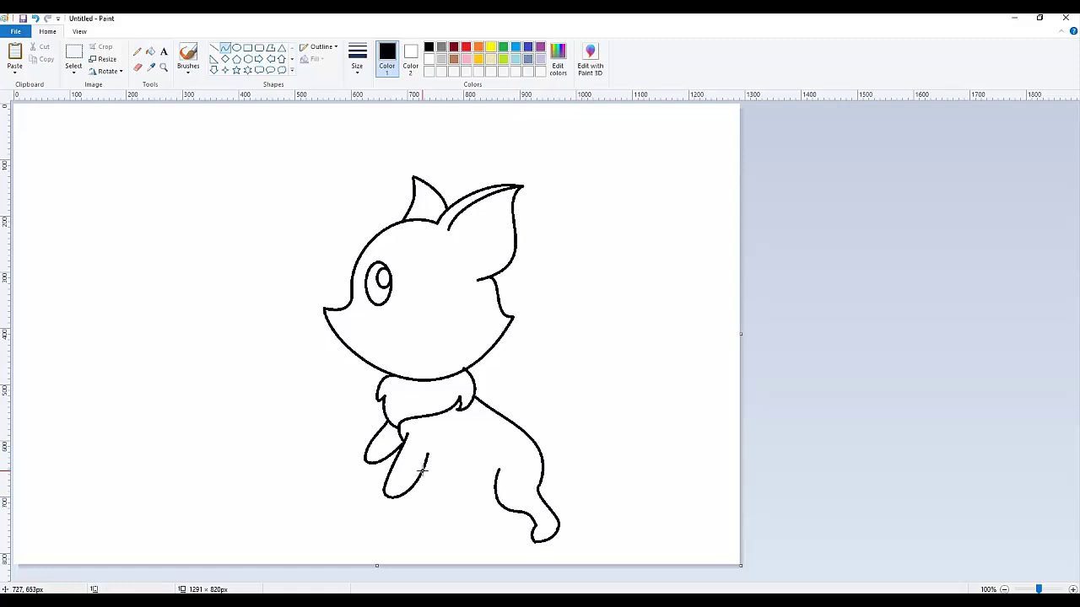
# Select the back and hind leg and shift them slightly up and toward the front of the body
pyautogui.click(74, 53)
pyautogui.moveTo(486, 381); pyautogui.dragTo(603, 559)
pyautogui.moveTo(558, 521); pyautogui.dragTo(548, 512)
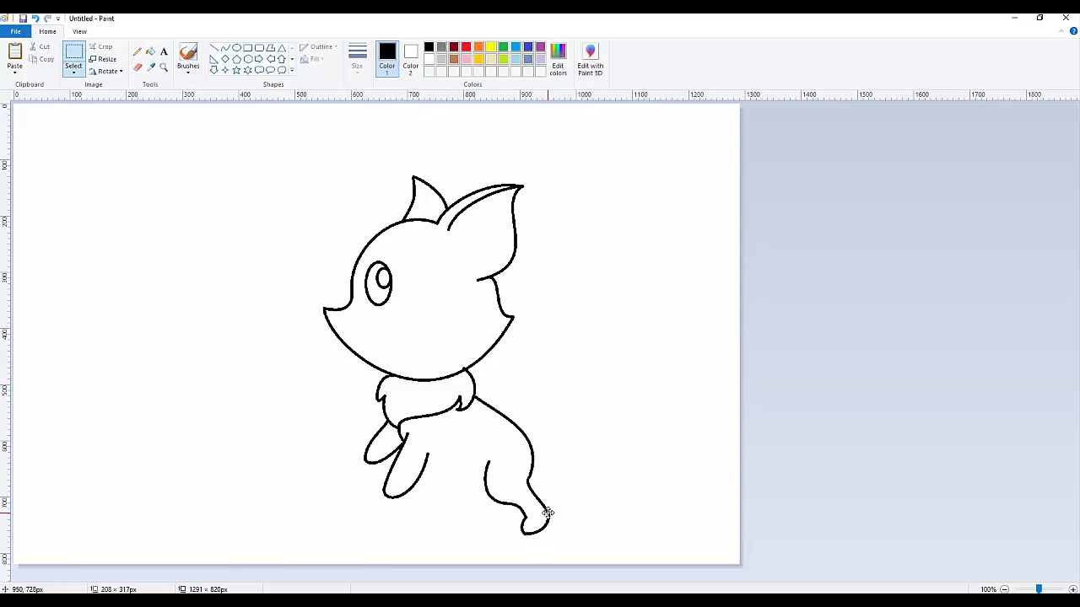
pyautogui.click(663, 438)
pyautogui.click(74, 71)
pyautogui.click(43, 175)
pyautogui.moveTo(463, 424); pyautogui.dragTo(587, 551)
pyautogui.moveTo(555, 515); pyautogui.dragTo(549, 508)
pyautogui.click(616, 391)
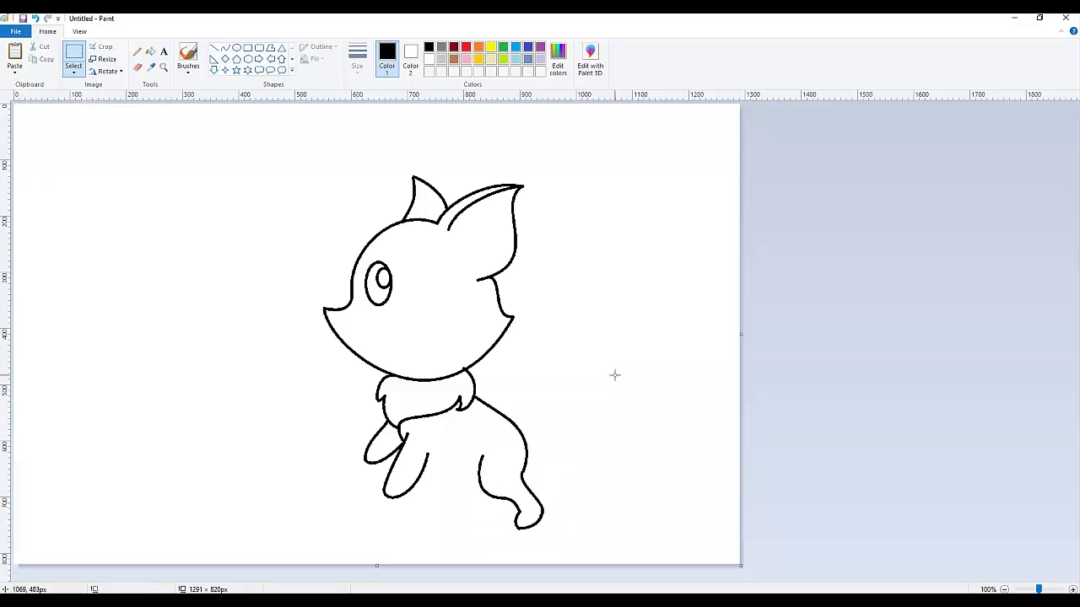
# Draw the belly line between the legs and the partly hidden far hind leg behind the near one
pyautogui.click(225, 48)
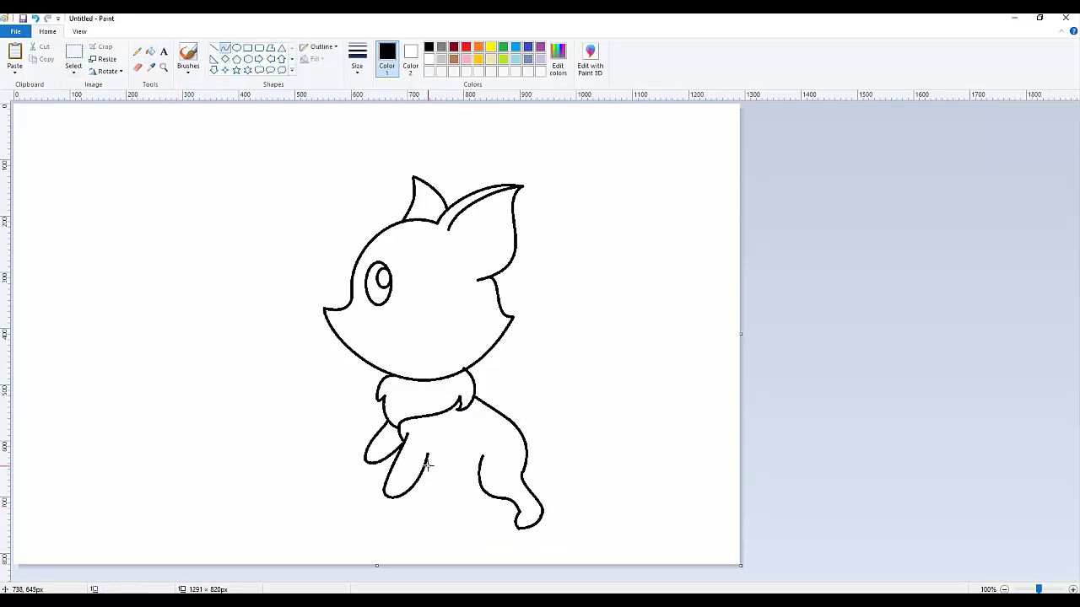
pyautogui.moveTo(426, 463)
pyautogui.mouseDown()
pyautogui.moveTo(478, 478)
pyautogui.moveTo(447, 473)
pyautogui.moveTo(496, 499)
pyautogui.moveTo(453, 496)
pyautogui.moveTo(476, 510)
pyautogui.moveTo(461, 509)
pyautogui.mouseUp()
pyautogui.click(501, 540)
pyautogui.moveTo(523, 474); pyautogui.dragTo(544, 484)
# Draw a large bushy tail rising from the rump, with a pointed tip and a small fur notch on its outer edge
pyautogui.moveTo(523, 439); pyautogui.dragTo(703, 308)
pyautogui.moveTo(528, 427); pyautogui.dragTo(498, 225)
pyautogui.click(721, 236)
pyautogui.moveTo(703, 309); pyautogui.dragTo(632, 398)
pyautogui.moveTo(675, 323)
pyautogui.mouseDown()
pyautogui.moveTo(646, 317)
pyautogui.moveTo(685, 384)
pyautogui.moveTo(649, 394)
pyautogui.moveTo(602, 439)
pyautogui.moveTo(526, 454)
pyautogui.mouseUp()
pyautogui.click(649, 393)
pyautogui.click(697, 402)
pyautogui.moveTo(591, 420)
pyautogui.mouseDown()
pyautogui.moveTo(617, 386)
pyautogui.moveTo(596, 499)
pyautogui.moveTo(689, 508)
pyautogui.moveTo(671, 520)
pyautogui.mouseUp()
pyautogui.click(729, 412)
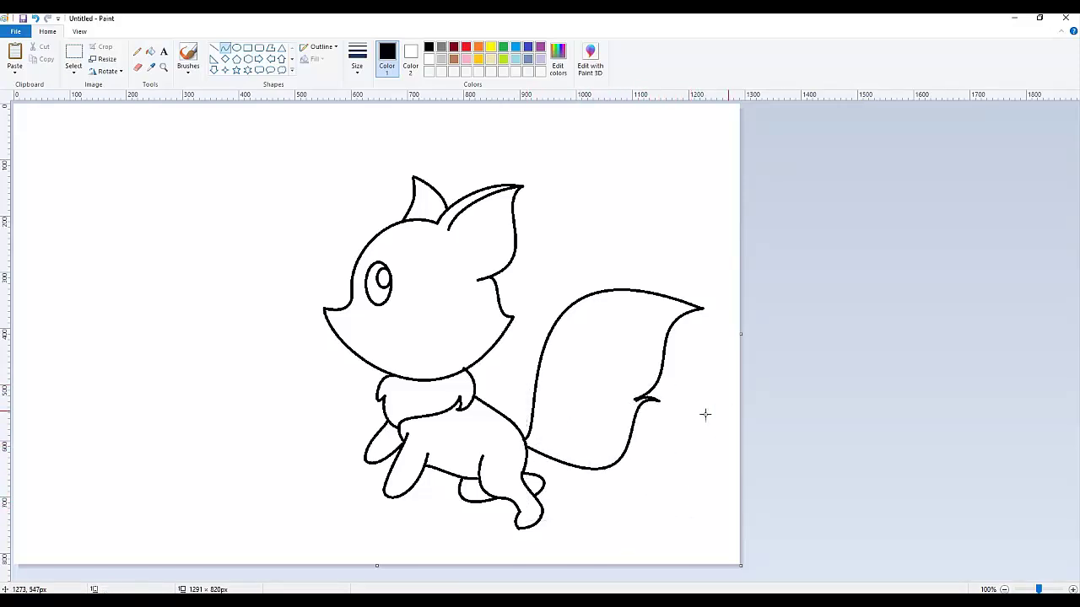
# Draw a thin yellow curve from the tail's upper edge into its middle as the start of the tip marking
pyautogui.click(490, 49)
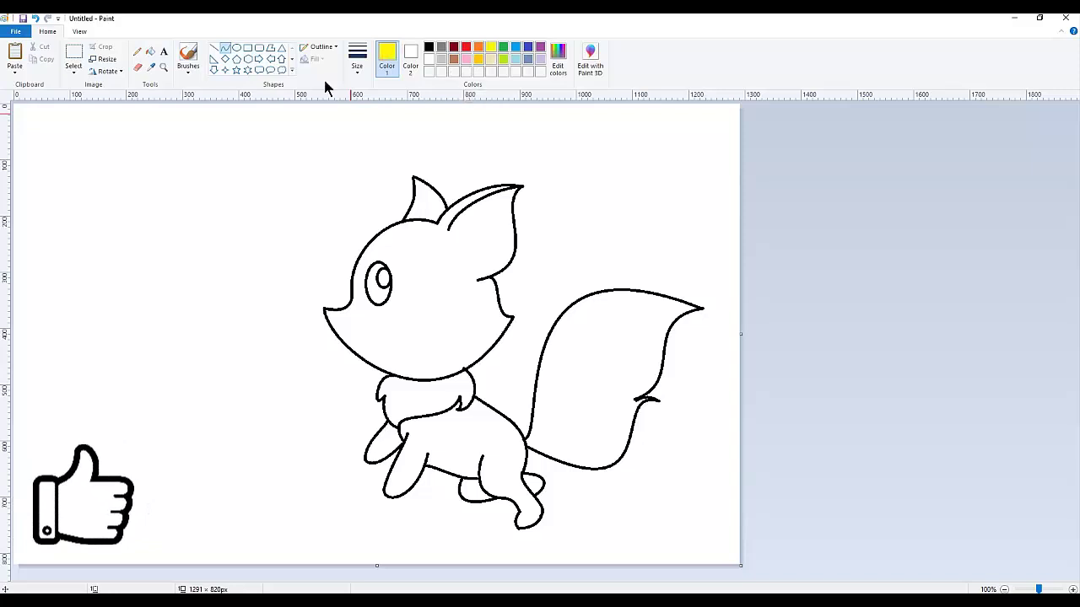
pyautogui.click(357, 61)
pyautogui.click(349, 94)
pyautogui.moveTo(593, 294)
pyautogui.mouseDown()
pyautogui.moveTo(585, 342)
pyautogui.moveTo(620, 362)
pyautogui.moveTo(562, 353)
pyautogui.moveTo(575, 379)
pyautogui.mouseUp()
pyautogui.click(575, 378)
pyautogui.click(650, 348)
# Extend the yellow tail marking with another curve ending at the tail's outer edge just above the fur notch
pyautogui.click(163, 66)
pyautogui.click(536, 393)
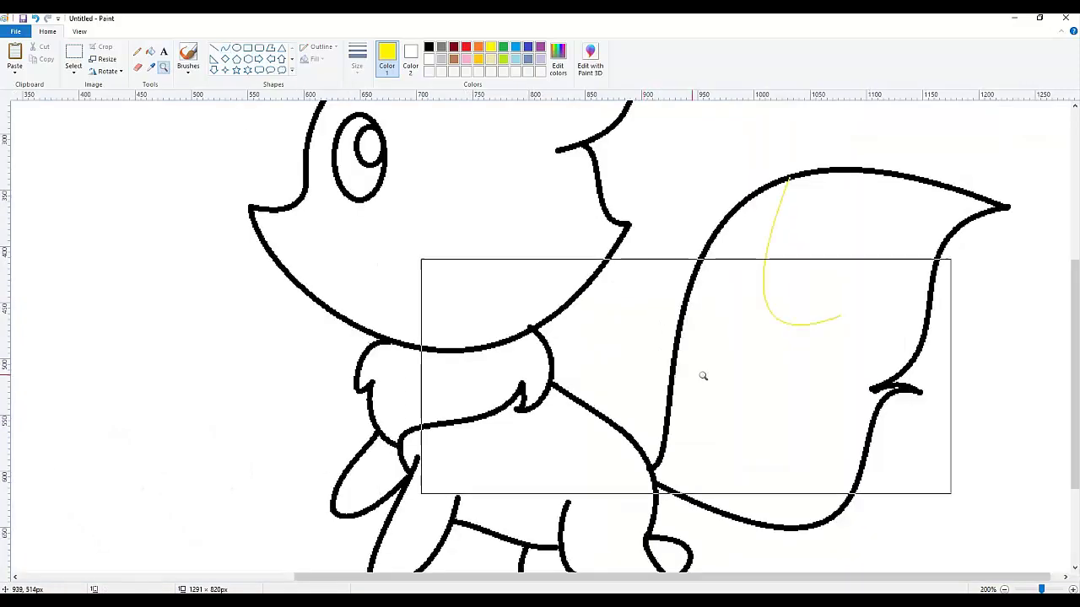
pyautogui.click(651, 404)
pyautogui.click(224, 48)
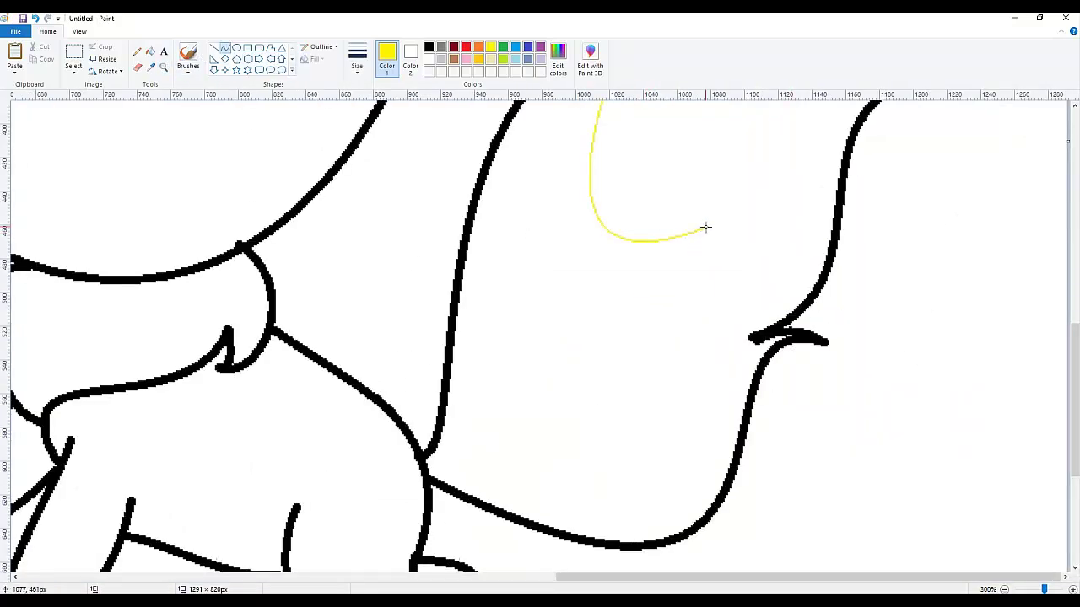
pyautogui.moveTo(705, 227); pyautogui.dragTo(816, 280)
pyautogui.moveTo(731, 229); pyautogui.dragTo(670, 384)
pyautogui.click(584, 305)
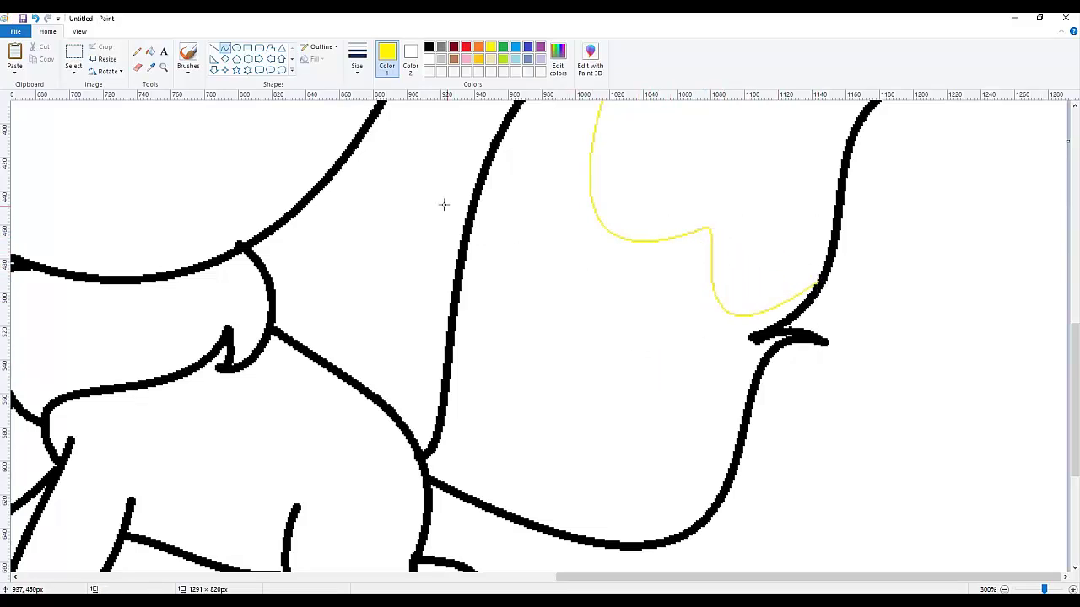
# Draw a thin yellow S-shaped curve from the forehead edge, past the eye, to the underside of the jaw
pyautogui.click(74, 56)
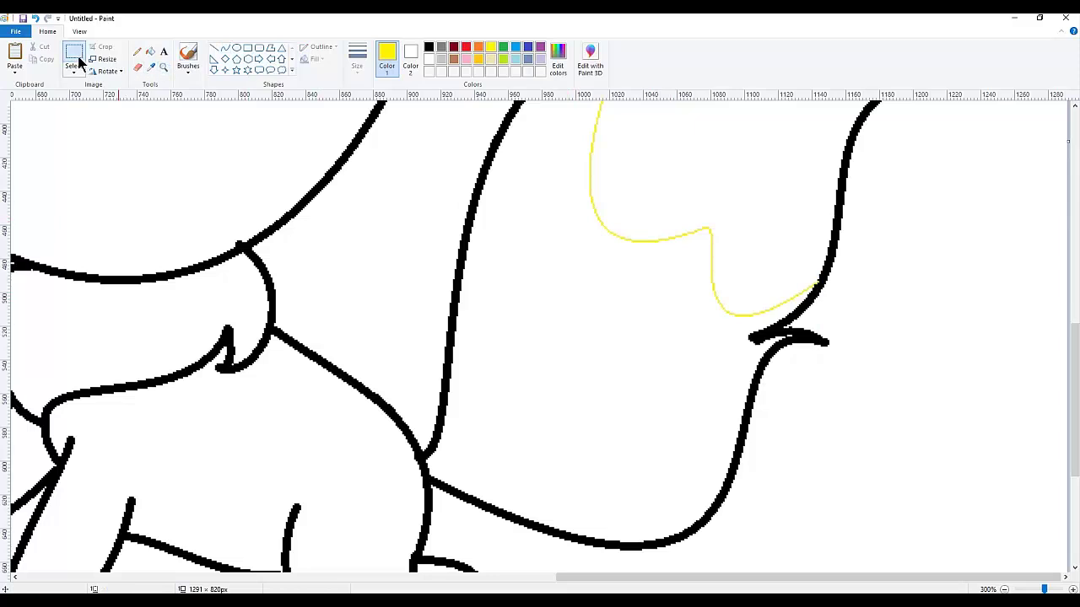
pyautogui.click(163, 67)
pyautogui.rightClick(275, 234)
pyautogui.scroll(3, 474, 287)
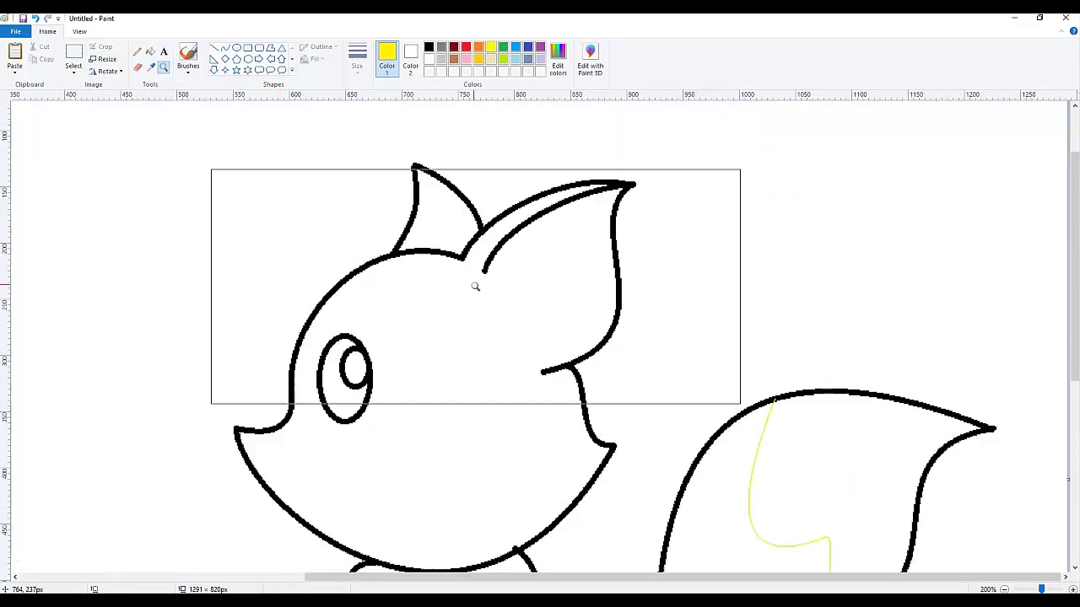
pyautogui.scroll(-1, 478, 287)
pyautogui.click(225, 49)
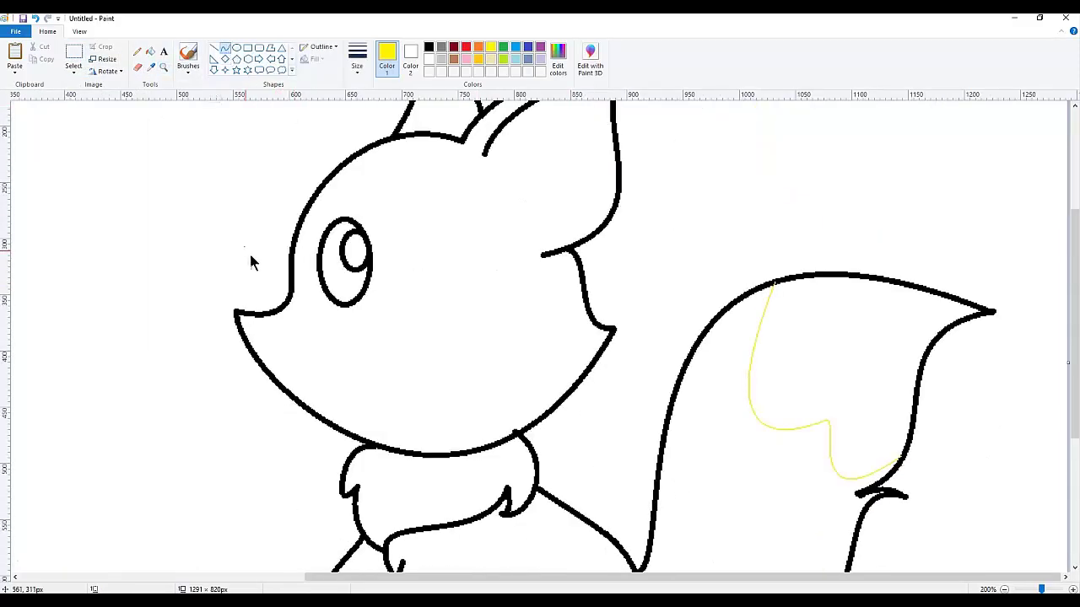
pyautogui.moveTo(296, 242); pyautogui.dragTo(438, 453)
pyautogui.moveTo(342, 361); pyautogui.dragTo(535, 398)
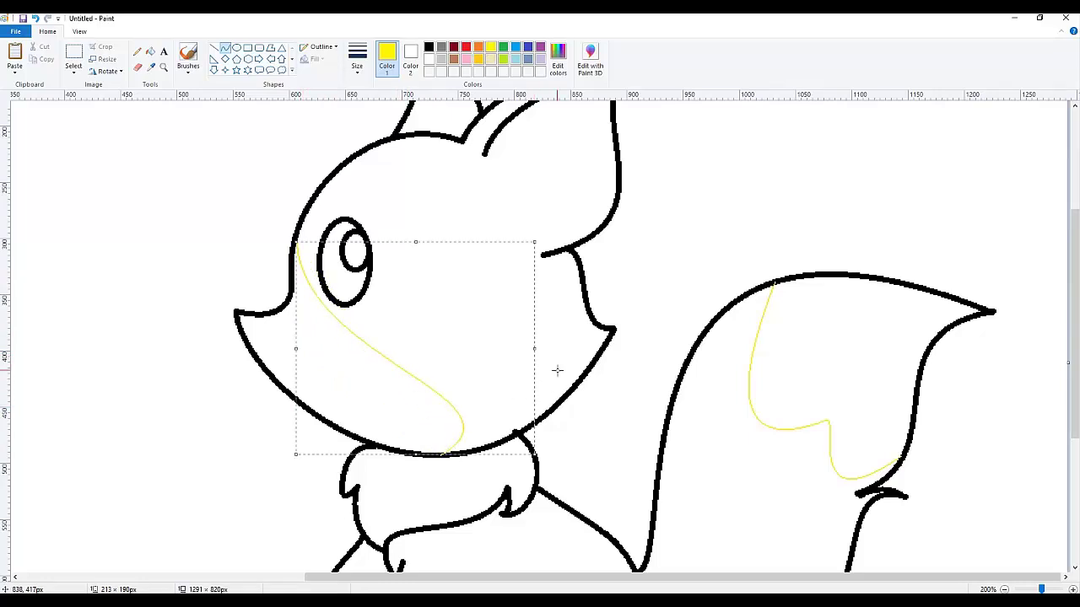
pyautogui.click(593, 325)
# Close the base of the near ear with a thin light gray curve between the rim line and the ear's lower end
pyautogui.scroll(3, 575, 268)
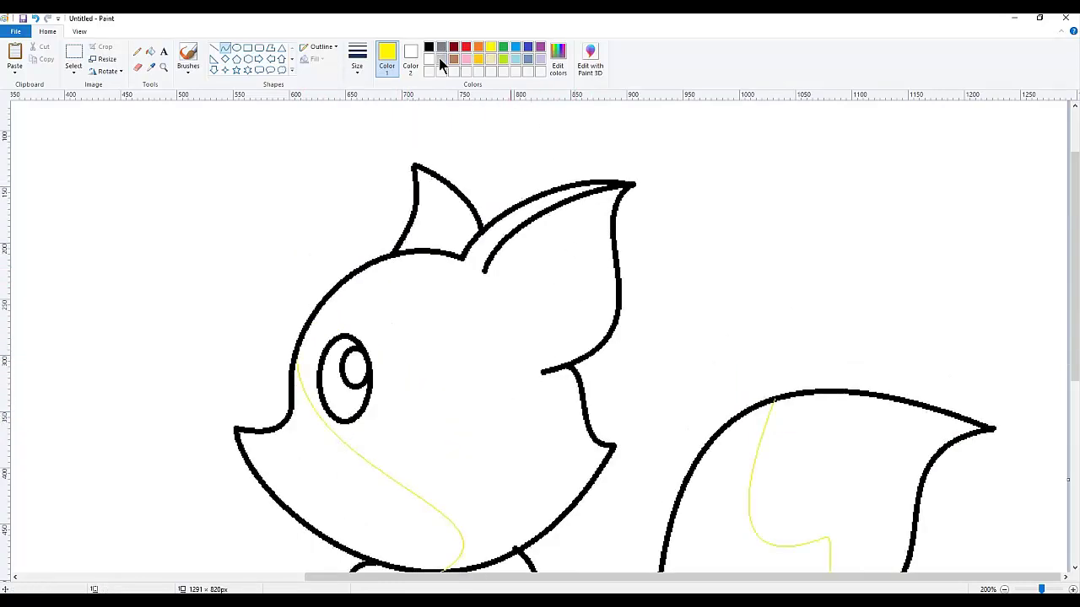
pyautogui.moveTo(482, 271); pyautogui.dragTo(542, 372)
pyautogui.moveTo(501, 333); pyautogui.dragTo(535, 321)
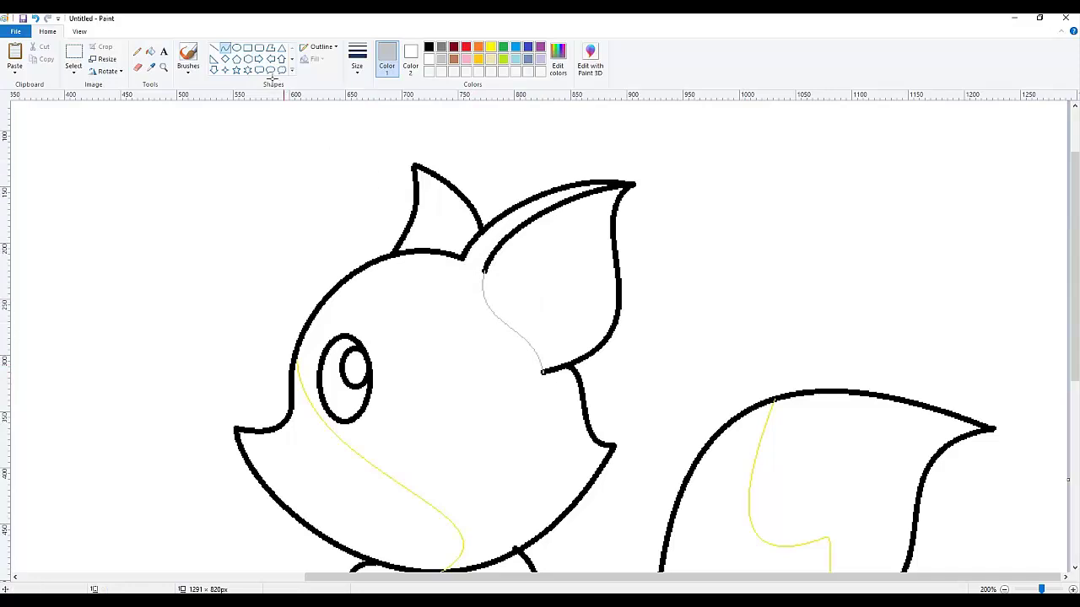
# Draw thin gold curves marking off a band along the back and separating the lower hind leg from the thigh
pyautogui.click(164, 67)
pyautogui.rightClick(486, 316)
pyautogui.click(227, 52)
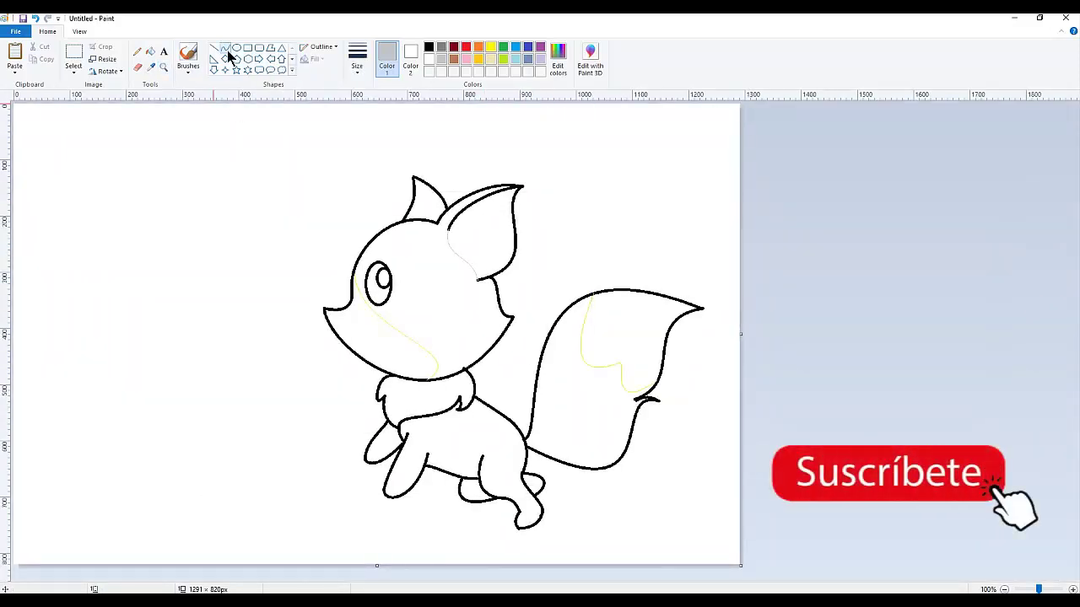
pyautogui.click(478, 61)
pyautogui.click(163, 66)
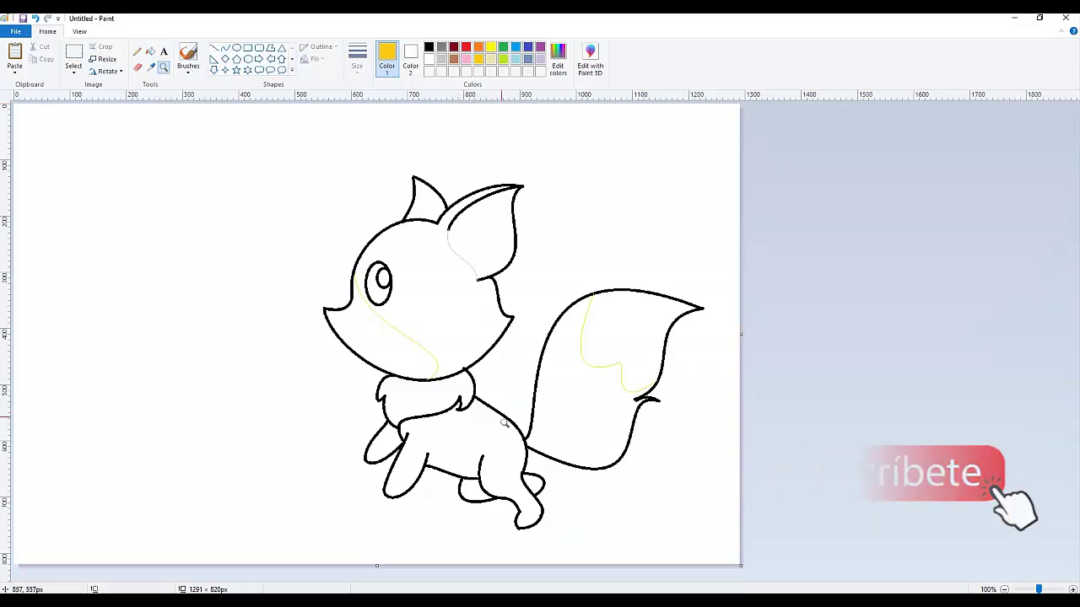
pyautogui.click(459, 476)
pyautogui.click(225, 48)
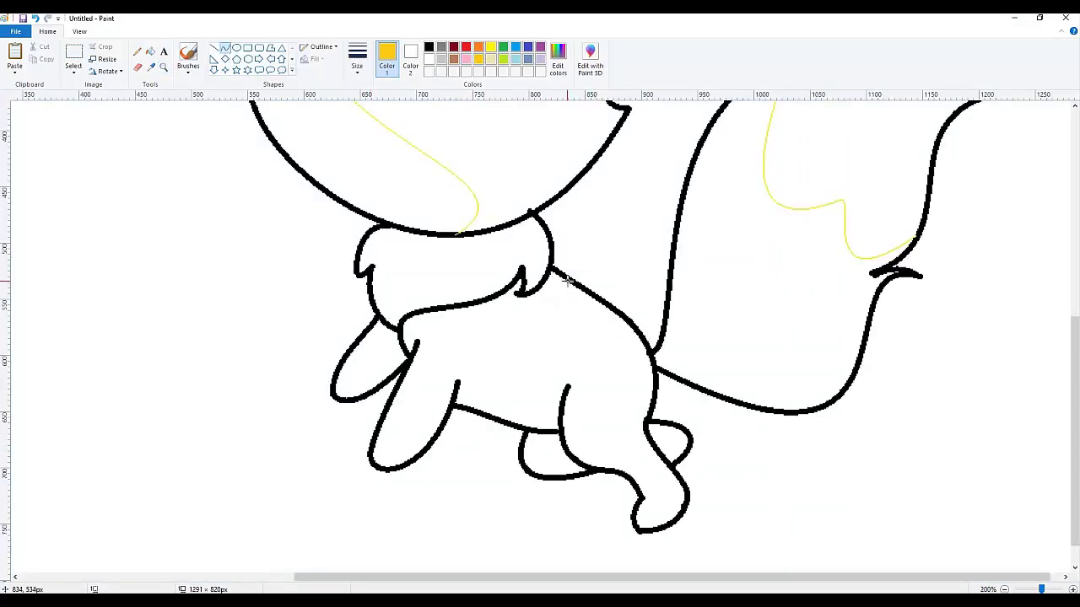
pyautogui.moveTo(549, 276); pyautogui.dragTo(589, 466)
pyautogui.moveTo(595, 393)
pyautogui.mouseDown()
pyautogui.moveTo(586, 321)
pyautogui.moveTo(624, 341)
pyautogui.moveTo(647, 338)
pyautogui.moveTo(659, 363)
pyautogui.moveTo(583, 436)
pyautogui.moveTo(588, 398)
pyautogui.moveTo(607, 404)
pyautogui.mouseUp()
pyautogui.click(713, 409)
pyautogui.moveTo(599, 469); pyautogui.dragTo(627, 418)
pyautogui.click(620, 427)
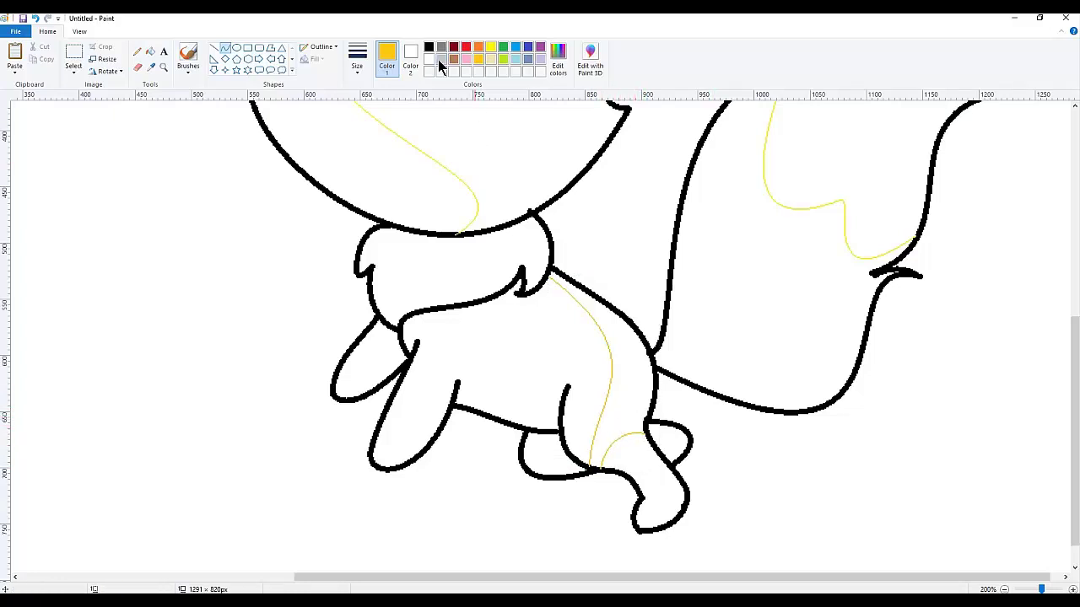
# Draw a thin light gray arc above the belly line, from the near front leg to the thigh
pyautogui.moveTo(457, 382); pyautogui.dragTo(559, 406)
pyautogui.moveTo(476, 382); pyautogui.dragTo(471, 375)
pyautogui.click(525, 381)
pyautogui.click(655, 388)
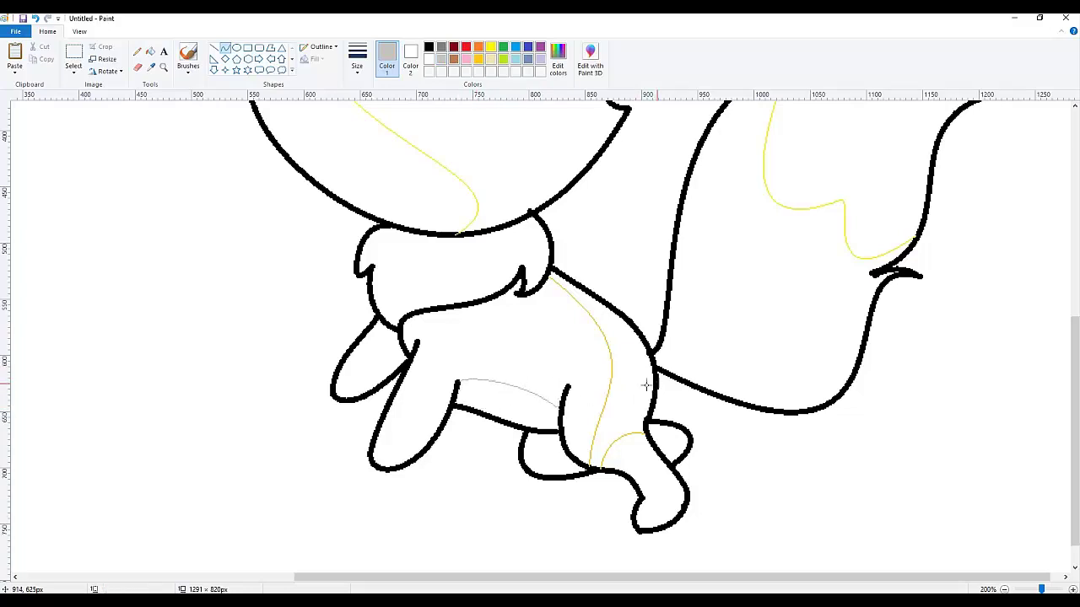
# Fill the upper head, the body with the near front leg, and the base of the tail with yellow
pyautogui.click(163, 67)
pyautogui.rightClick(391, 259)
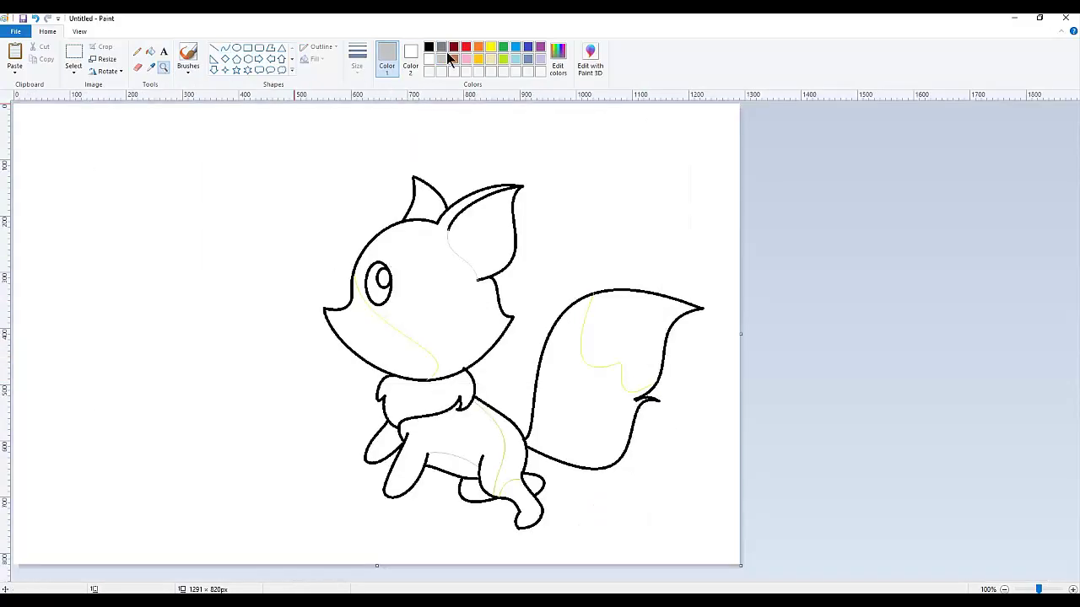
pyautogui.click(490, 47)
pyautogui.click(150, 51)
pyautogui.click(438, 266)
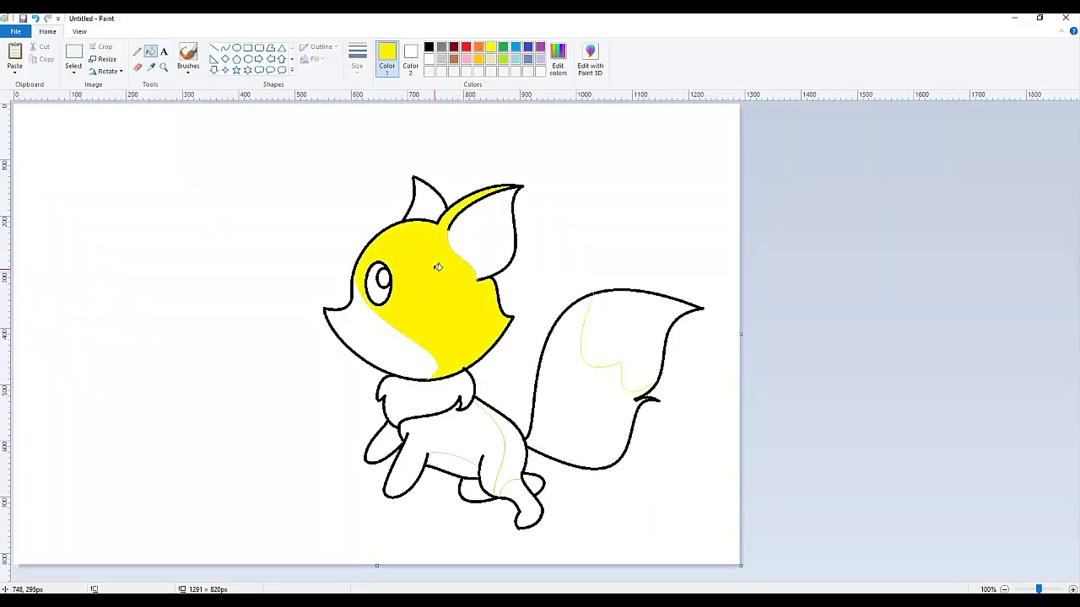
pyautogui.click(465, 428)
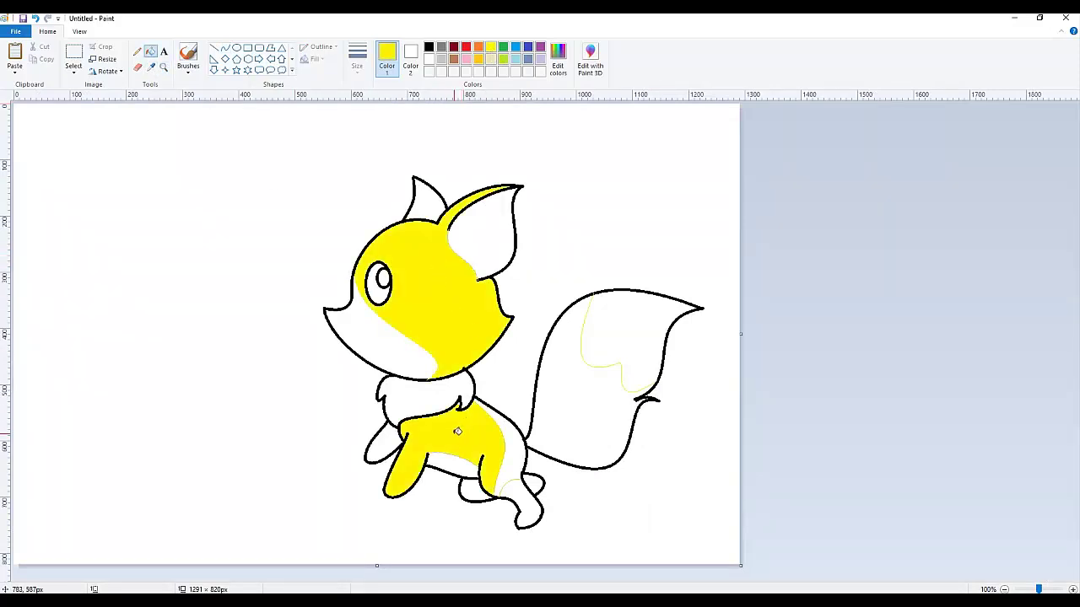
pyautogui.click(582, 380)
# Fill the near ear's interior and the belly with light gray, and the band along the back with gold
pyautogui.click(442, 60)
pyautogui.click(494, 232)
pyautogui.click(448, 458)
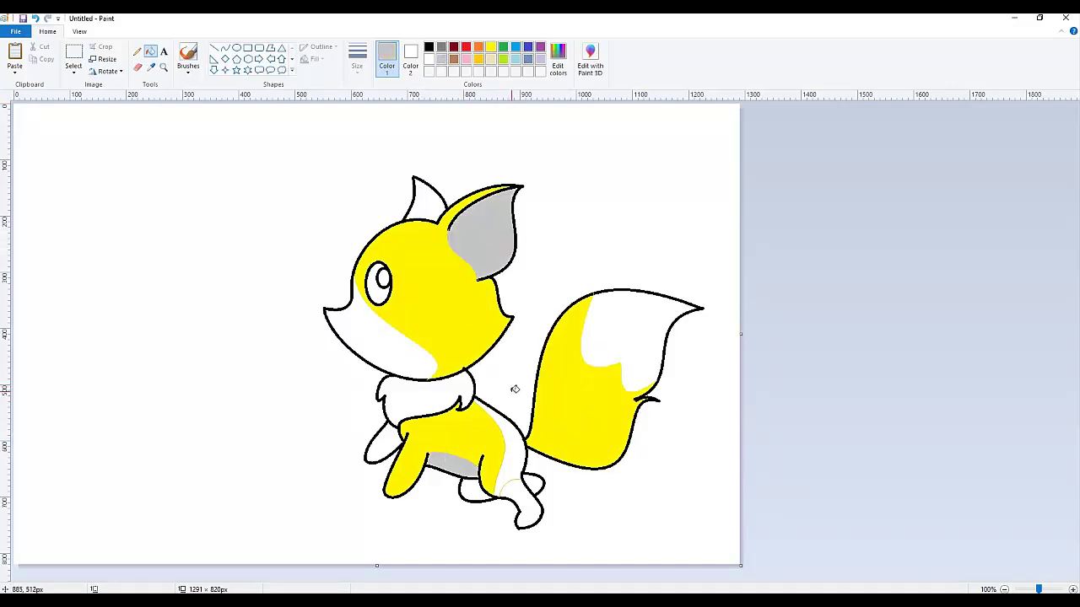
pyautogui.click(513, 431)
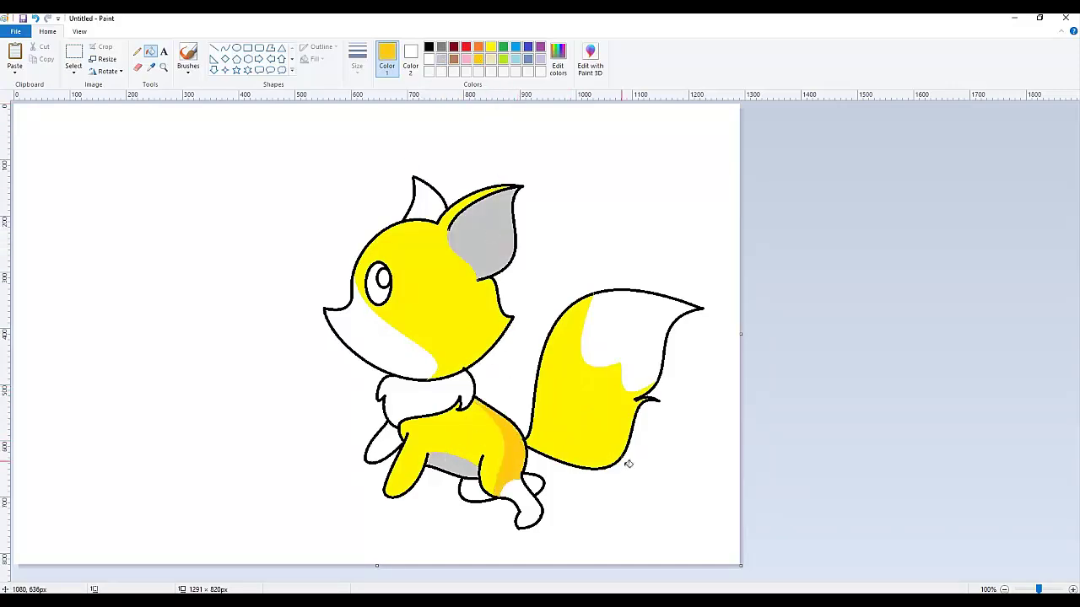
# Draw a thin gold curve down the rear of the head, below the near ear, and fill the area behind it with gold
pyautogui.click(226, 49)
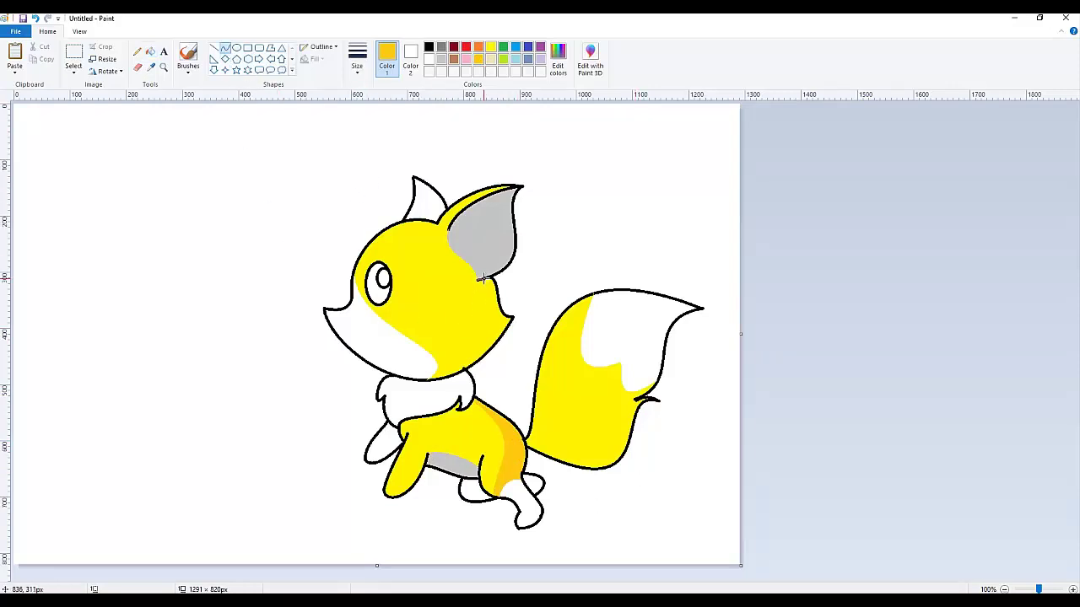
pyautogui.moveTo(483, 279); pyautogui.dragTo(463, 369)
pyautogui.moveTo(482, 333); pyautogui.dragTo(501, 333)
pyautogui.moveTo(458, 379); pyautogui.dragTo(462, 378)
pyautogui.click(151, 52)
pyautogui.click(503, 324)
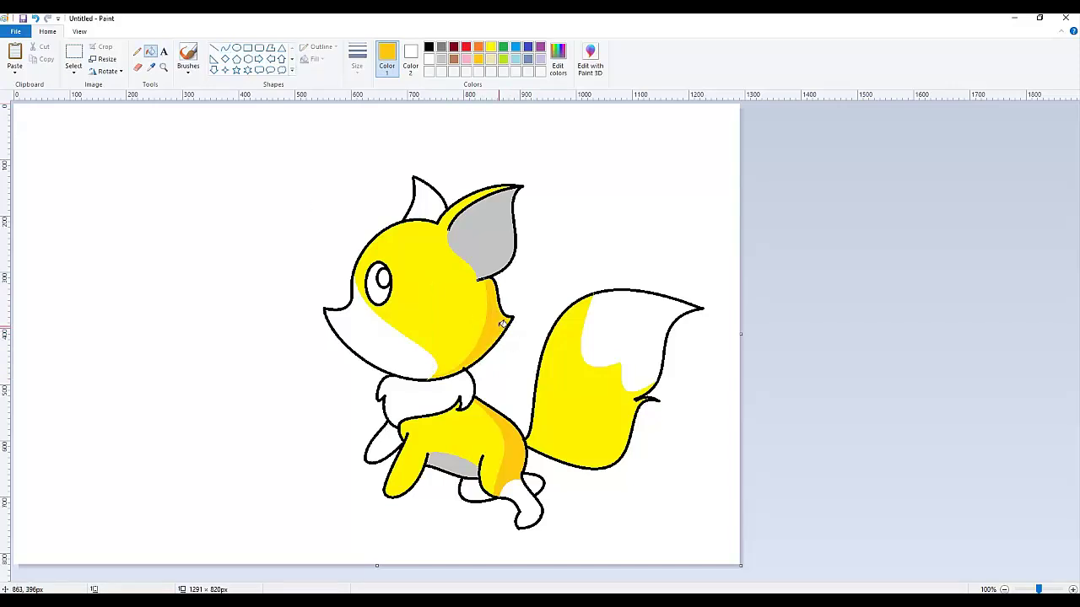
# Draw a small upright black oval, about 22 × 41 px, as the nose at the tip of the snout
pyautogui.click(236, 47)
pyautogui.click(429, 47)
pyautogui.moveTo(320, 285); pyautogui.dragTo(330, 308)
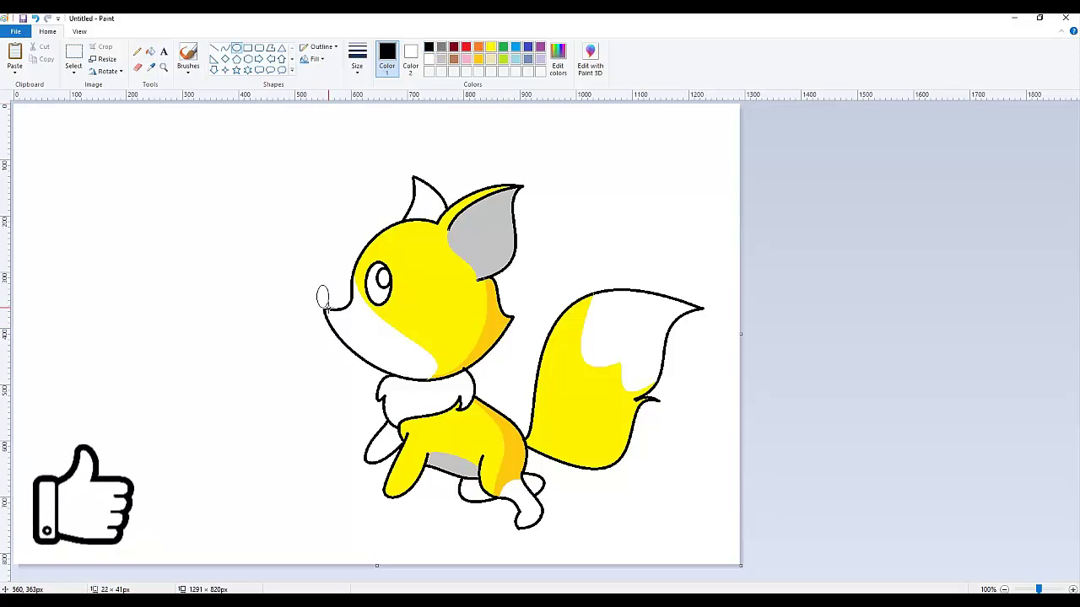
pyautogui.click(357, 63)
pyautogui.click(355, 118)
pyautogui.click(334, 245)
# Fill the nose with rose and the eye around its highlight with black
pyautogui.click(467, 59)
pyautogui.click(150, 52)
pyautogui.click(324, 295)
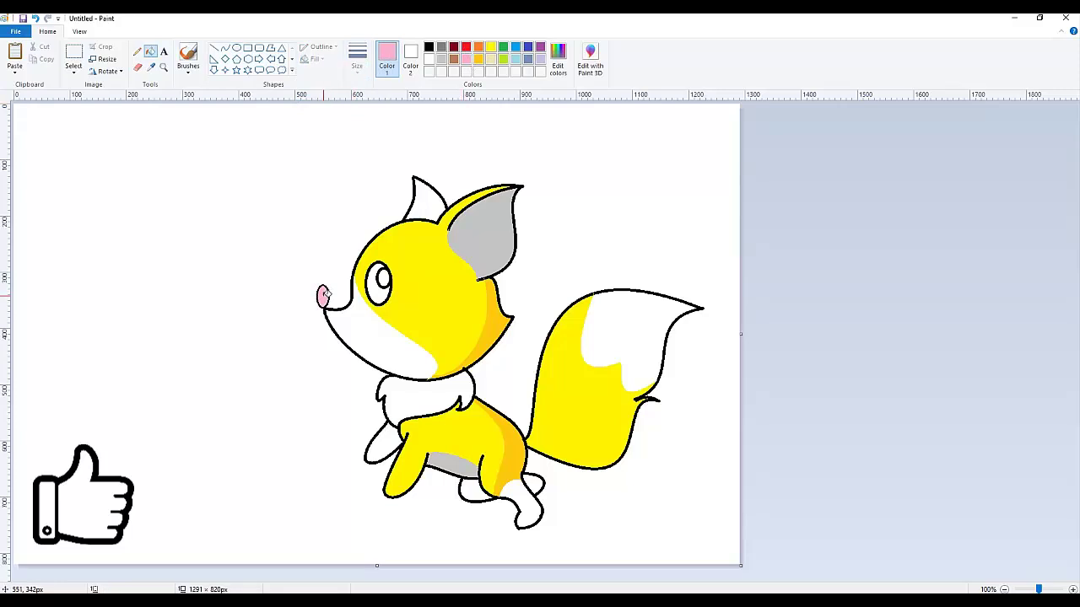
pyautogui.click(428, 47)
pyautogui.click(379, 282)
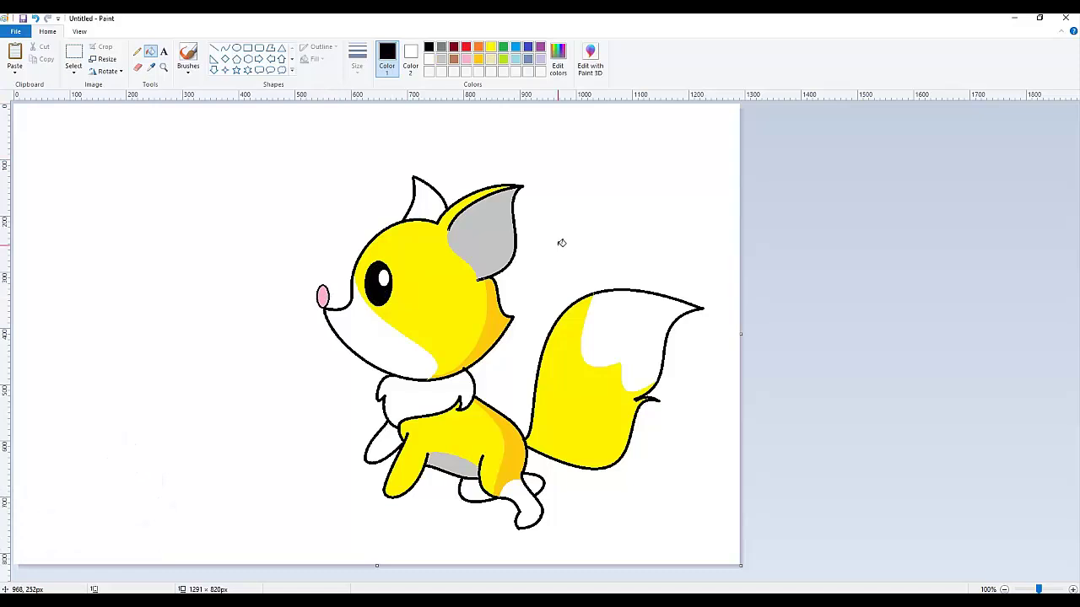
# Draw a thin light gray curve inside the jaw line from the nose to the cheek and fill the strip below it with light gray
pyautogui.click(441, 59)
pyautogui.click(164, 67)
pyautogui.click(358, 337)
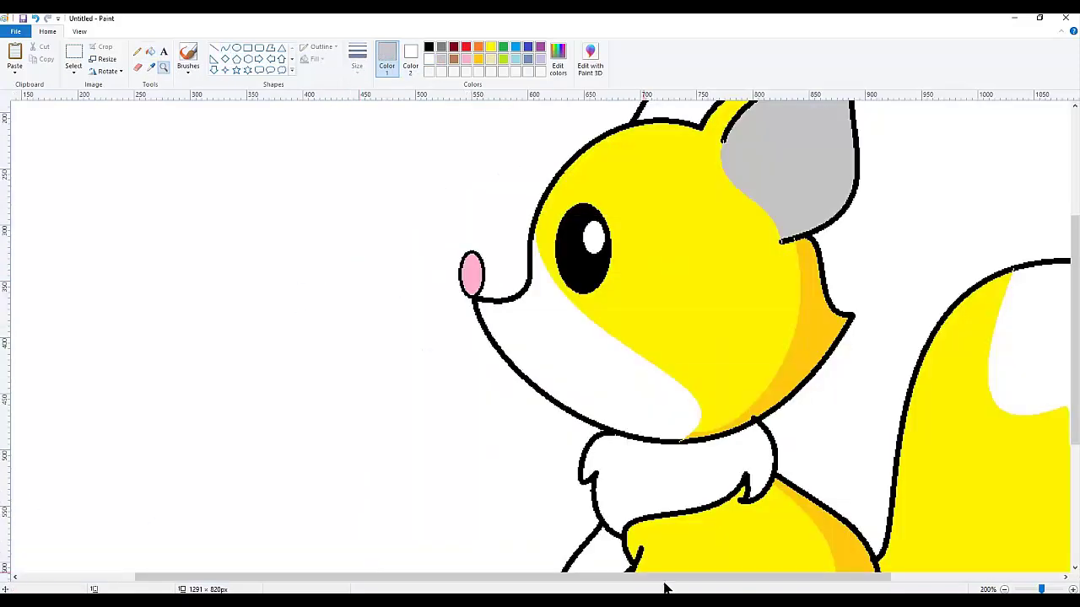
pyautogui.moveTo(665, 579); pyautogui.dragTo(766, 578)
pyautogui.click(225, 48)
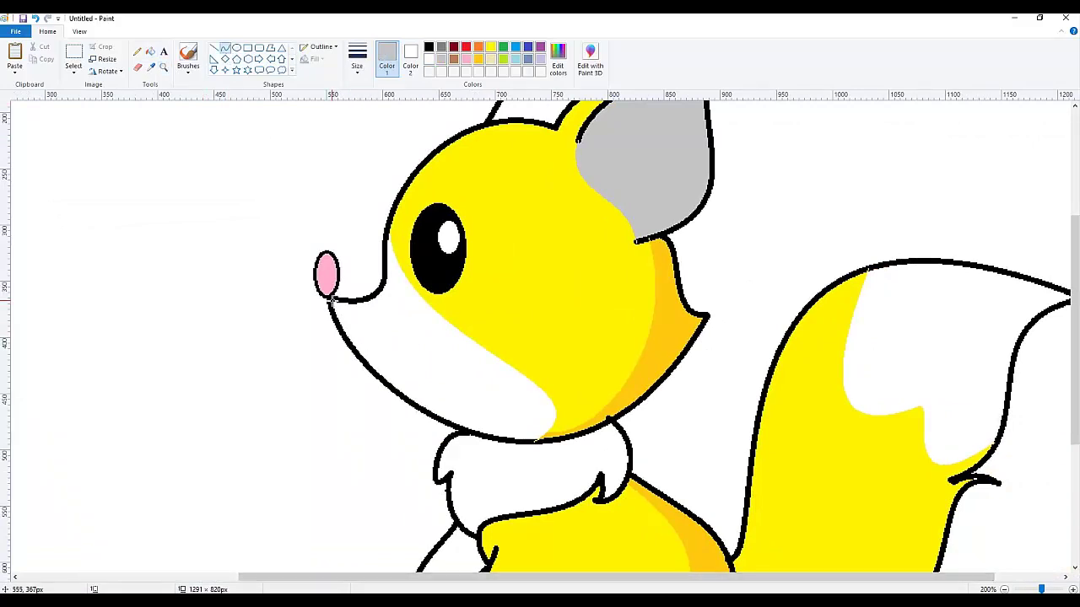
pyautogui.moveTo(330, 300); pyautogui.dragTo(545, 433)
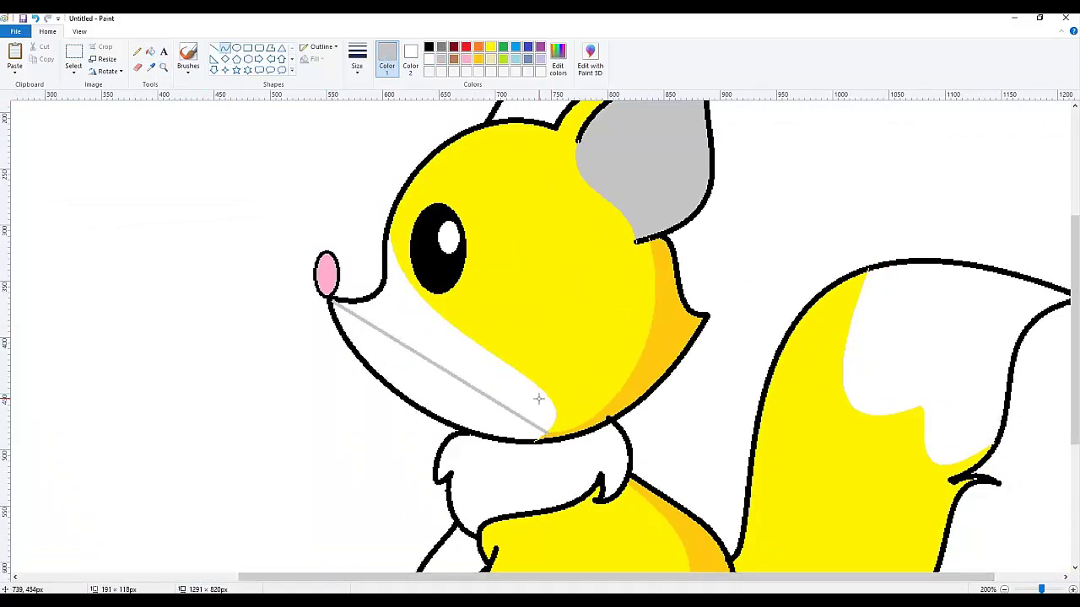
pyautogui.click(356, 59)
pyautogui.click(333, 109)
pyautogui.moveTo(349, 313); pyautogui.dragTo(359, 349)
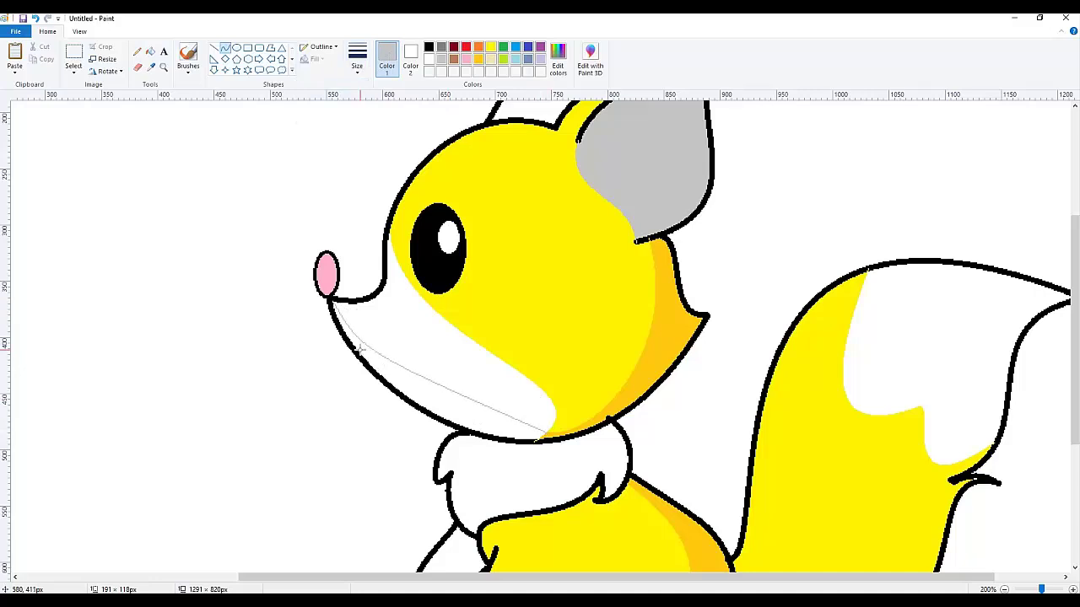
pyautogui.moveTo(458, 393); pyautogui.dragTo(415, 433)
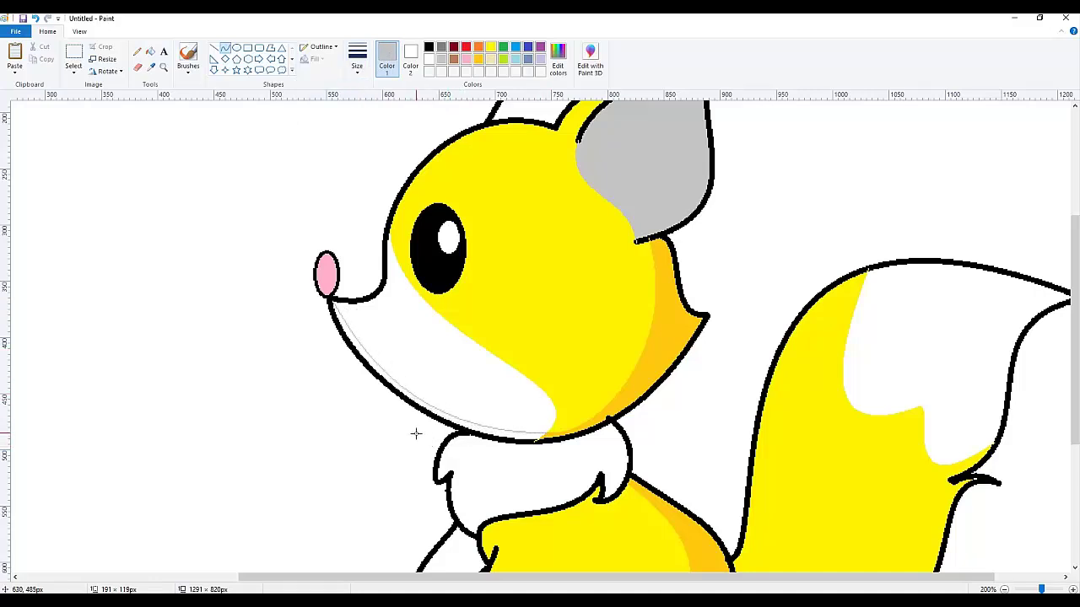
pyautogui.click(344, 248)
pyautogui.click(150, 51)
pyautogui.click(513, 430)
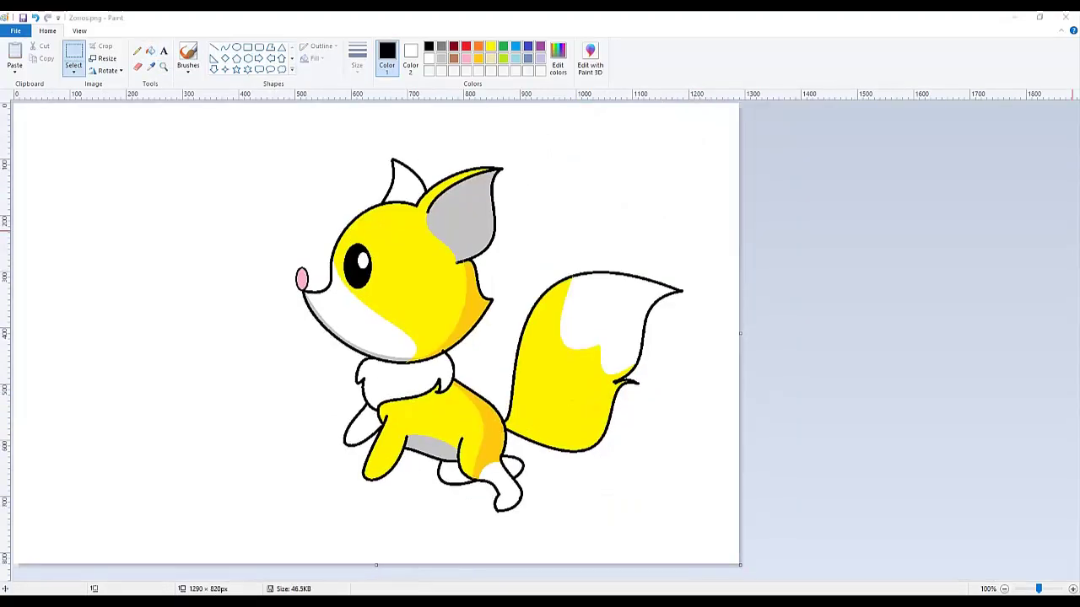
# Draw a thin white curve across the top of the near front leg and fill the leg below it with white
pyautogui.click(430, 59)
pyautogui.click(225, 48)
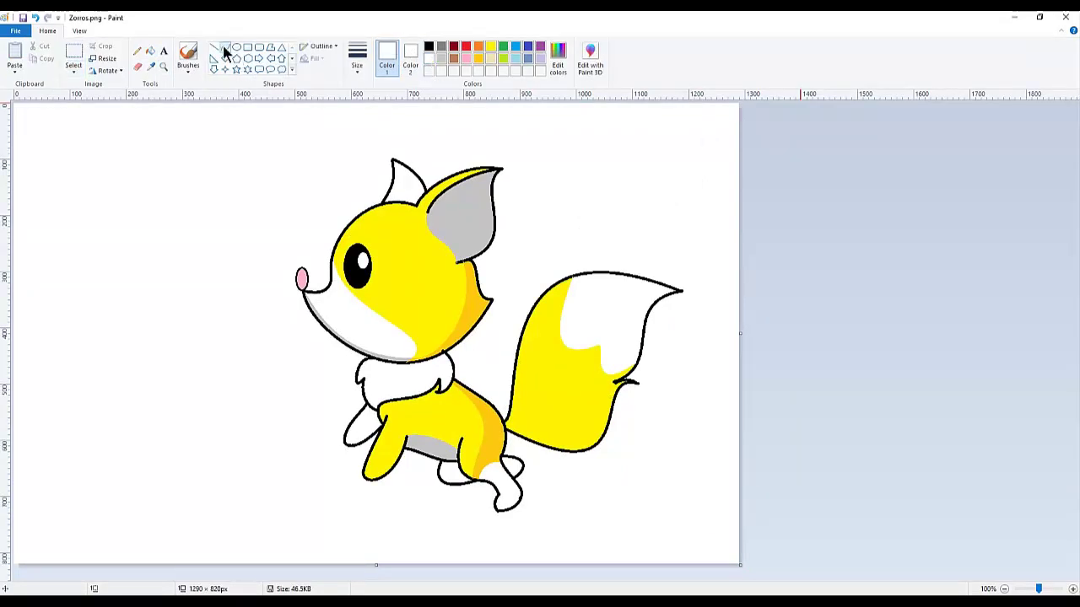
pyautogui.moveTo(385, 422); pyautogui.dragTo(405, 438)
pyautogui.click(358, 72)
pyautogui.click(346, 90)
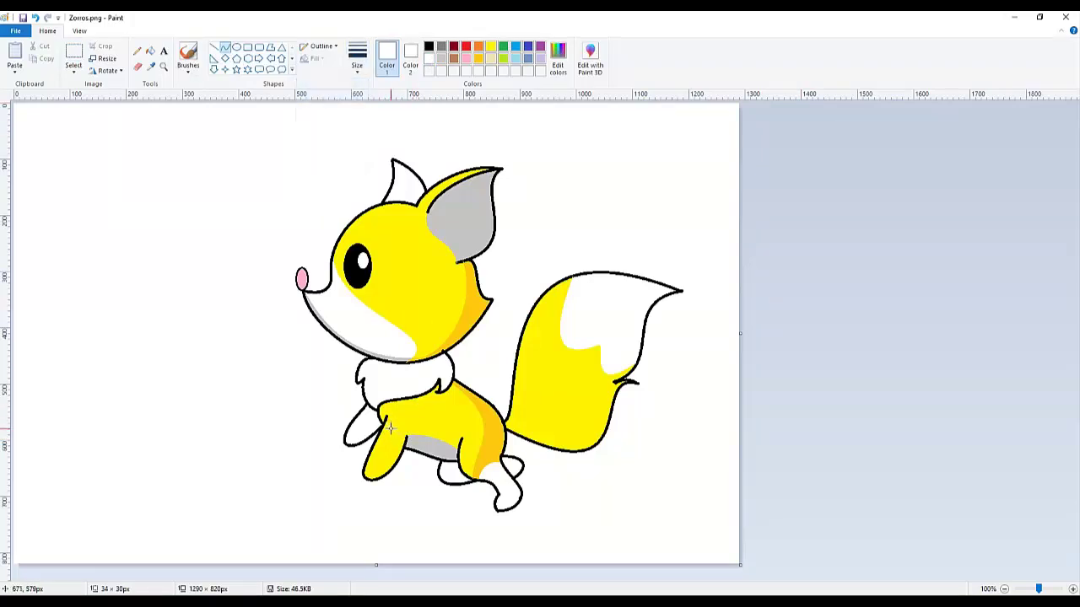
pyautogui.moveTo(404, 430); pyautogui.dragTo(410, 427)
pyautogui.click(414, 411)
pyautogui.click(150, 51)
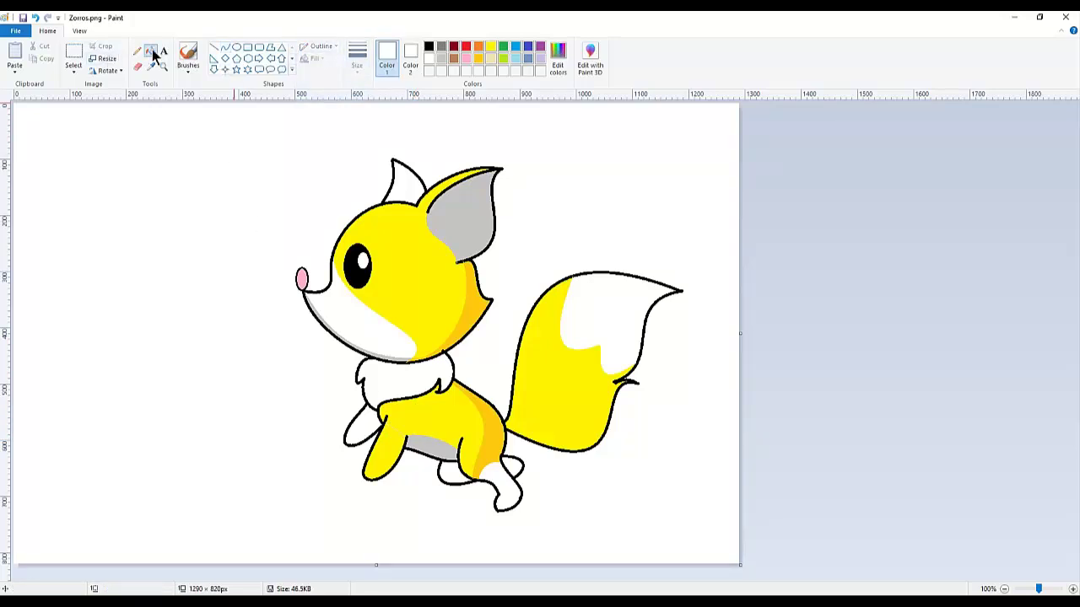
pyautogui.click(391, 456)
# Widen the canvas to 1500 px, select the whole fox and move it toward the right side of the canvas
pyautogui.click(73, 53)
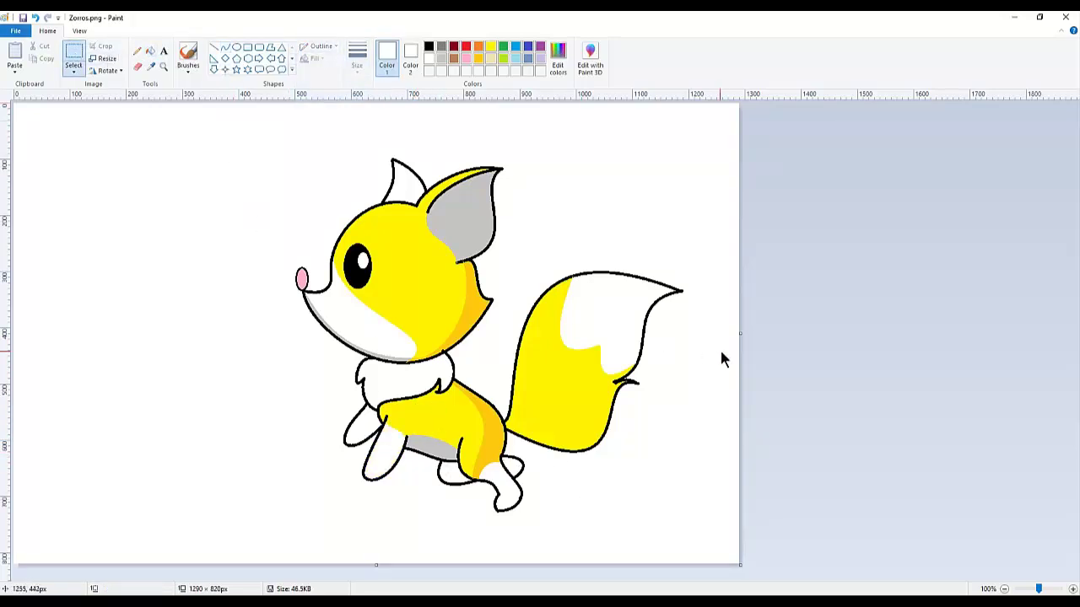
pyautogui.moveTo(742, 334); pyautogui.dragTo(857, 332)
pyautogui.moveTo(257, 130); pyautogui.dragTo(697, 529)
pyautogui.moveTo(492, 344); pyautogui.dragTo(561, 345)
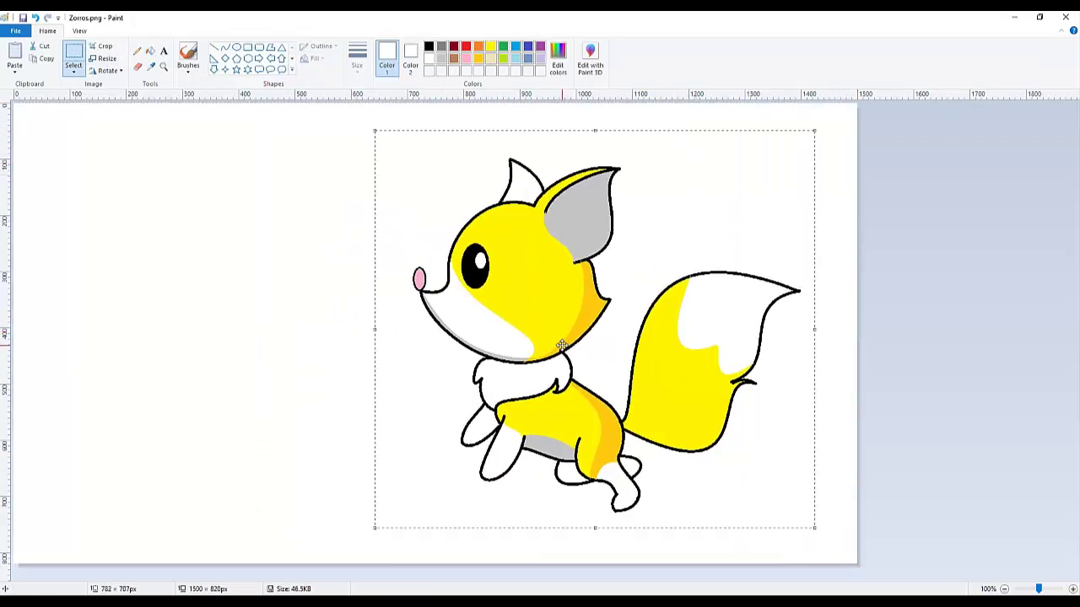
# Copy the selected fox, paste it, and flip the pasted copy horizontally
pyautogui.click(43, 57)
pyautogui.click(144, 186)
pyautogui.click(15, 57)
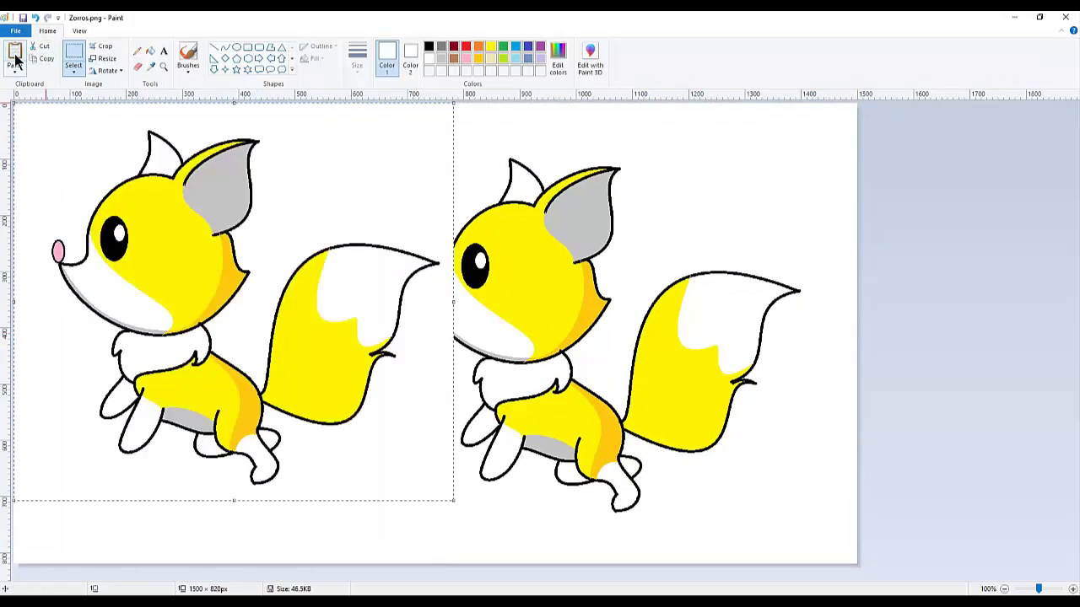
pyautogui.click(103, 71)
pyautogui.click(95, 135)
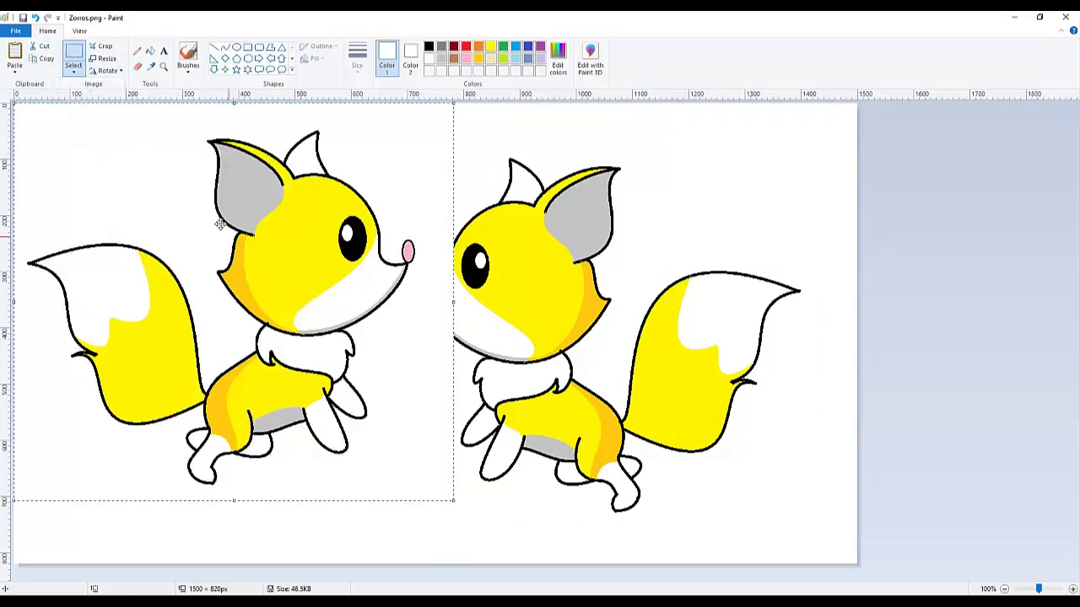
# Place the flipped fox with a transparent background nose to nose with the original and narrow the canvas to 1445 px
pyautogui.click(74, 71)
pyautogui.click(52, 174)
pyautogui.moveTo(305, 242); pyautogui.dragTo(313, 270)
pyautogui.click(706, 194)
pyautogui.moveTo(857, 334); pyautogui.dragTo(826, 335)
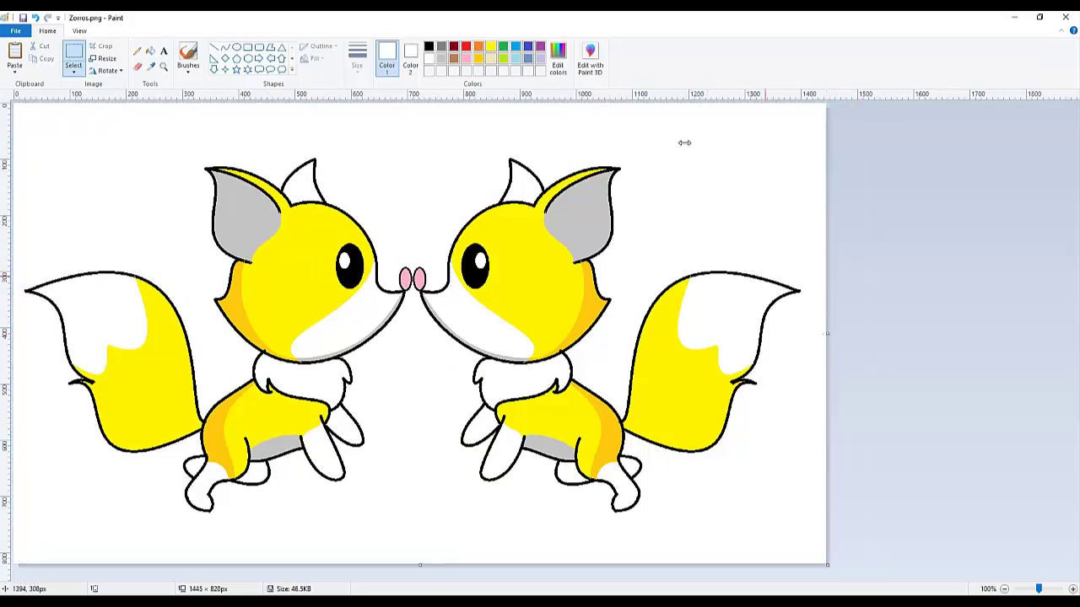
# Fill the yellow areas of the flipped fox's head, body and tail with rose
pyautogui.click(466, 57)
pyautogui.click(150, 51)
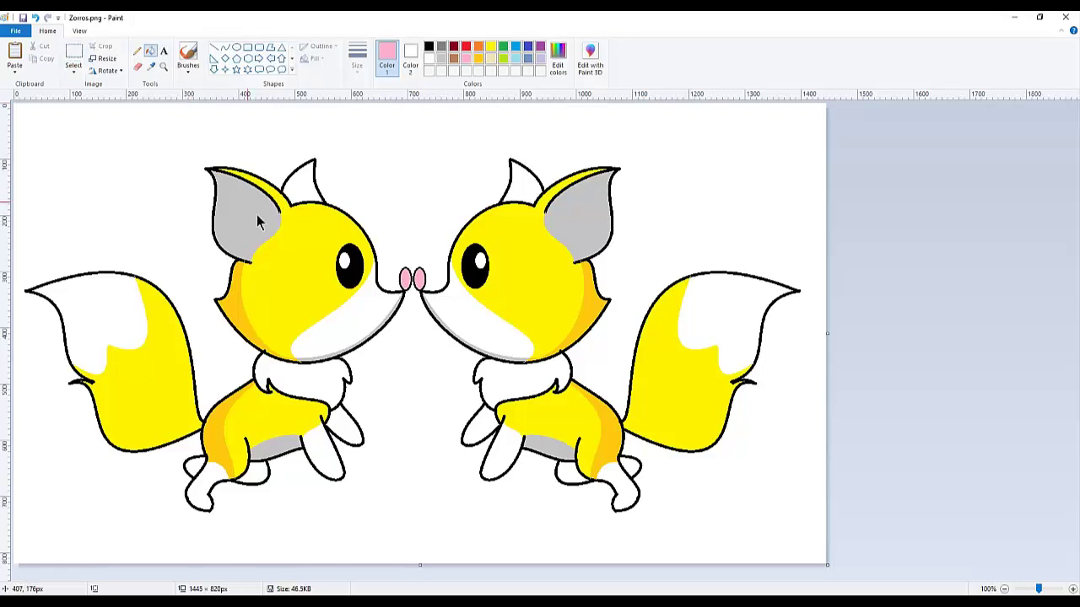
pyautogui.click(306, 263)
pyautogui.click(268, 410)
pyautogui.click(166, 407)
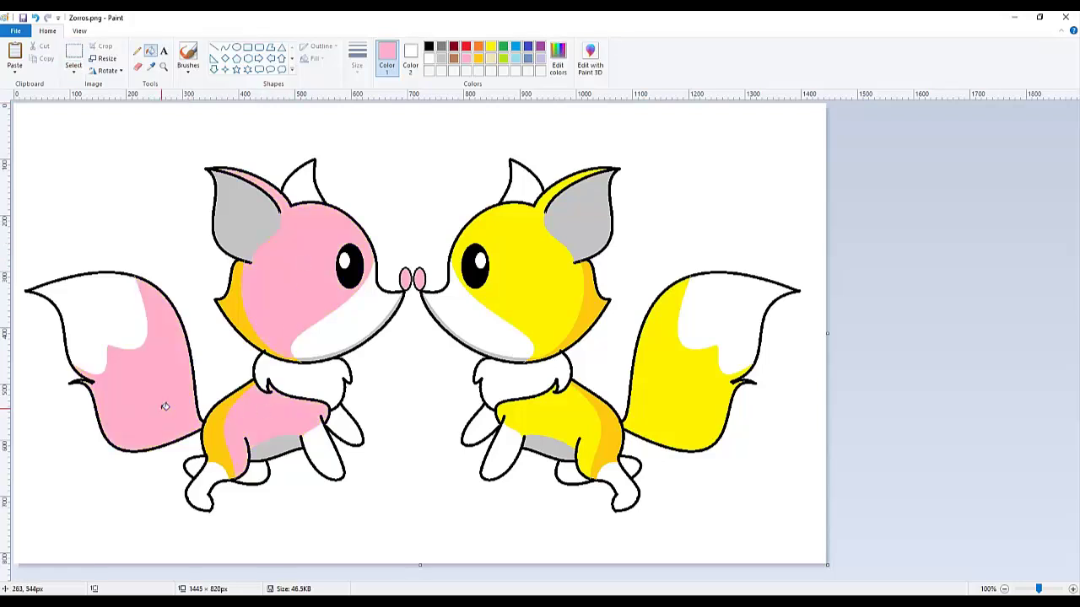
# Define a darker pink custom colour and fill the gold areas on the flipped fox's head and back with it
pyautogui.click(557, 59)
pyautogui.moveTo(660, 247); pyautogui.dragTo(661, 272)
pyautogui.click(441, 383)
pyautogui.click(239, 309)
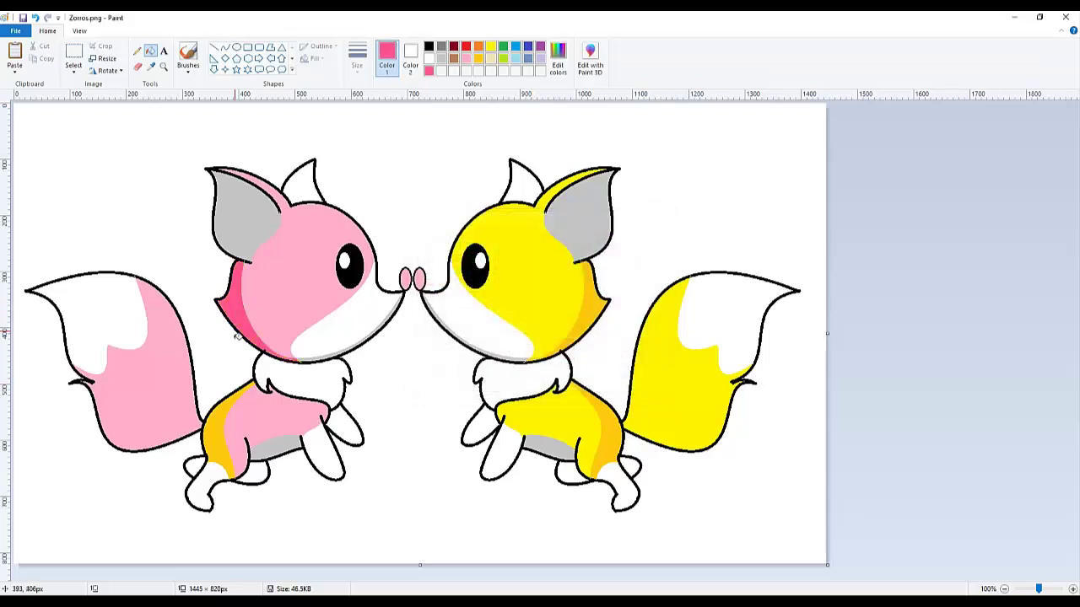
pyautogui.click(221, 413)
# Draw thin black curved eyelashes at the upper front of the pink fox's eye
pyautogui.click(428, 47)
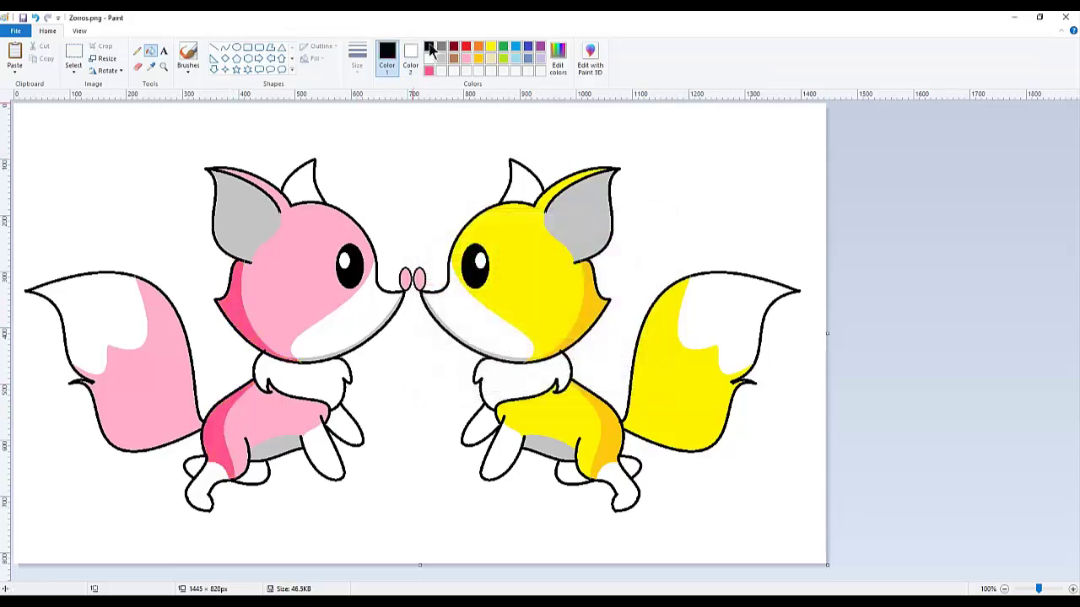
pyautogui.click(225, 51)
pyautogui.click(354, 64)
pyautogui.click(332, 110)
pyautogui.click(163, 67)
pyautogui.click(388, 235)
pyautogui.click(388, 236)
pyautogui.click(225, 48)
pyautogui.moveTo(399, 221)
pyautogui.mouseDown()
pyautogui.moveTo(425, 211)
pyautogui.moveTo(432, 193)
pyautogui.moveTo(424, 205)
pyautogui.moveTo(450, 200)
pyautogui.moveTo(431, 217)
pyautogui.mouseUp()
pyautogui.click(424, 200)
pyautogui.click(452, 212)
pyautogui.click(435, 210)
pyautogui.click(491, 216)
pyautogui.click(164, 68)
pyautogui.rightClick(469, 270)
pyautogui.rightClick(390, 258)
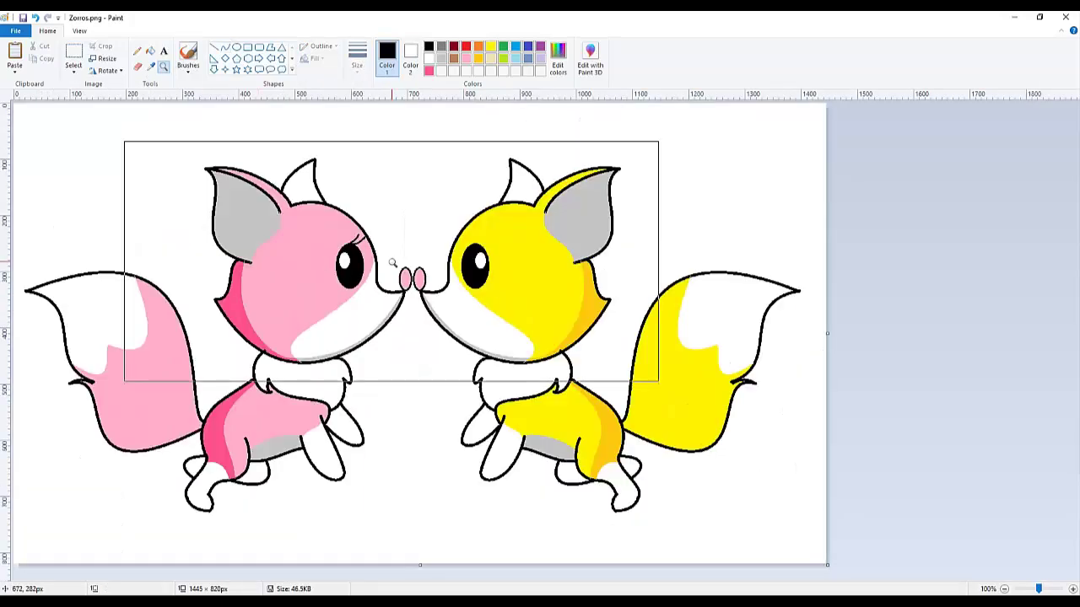
# Draw one large and four smaller heart outlines with thin dark pink lines between the foxes' heads, above their noses
pyautogui.click(292, 57)
pyautogui.click(215, 70)
pyautogui.click(428, 70)
pyautogui.click(357, 63)
pyautogui.click(354, 96)
pyautogui.moveTo(410, 263); pyautogui.dragTo(385, 241)
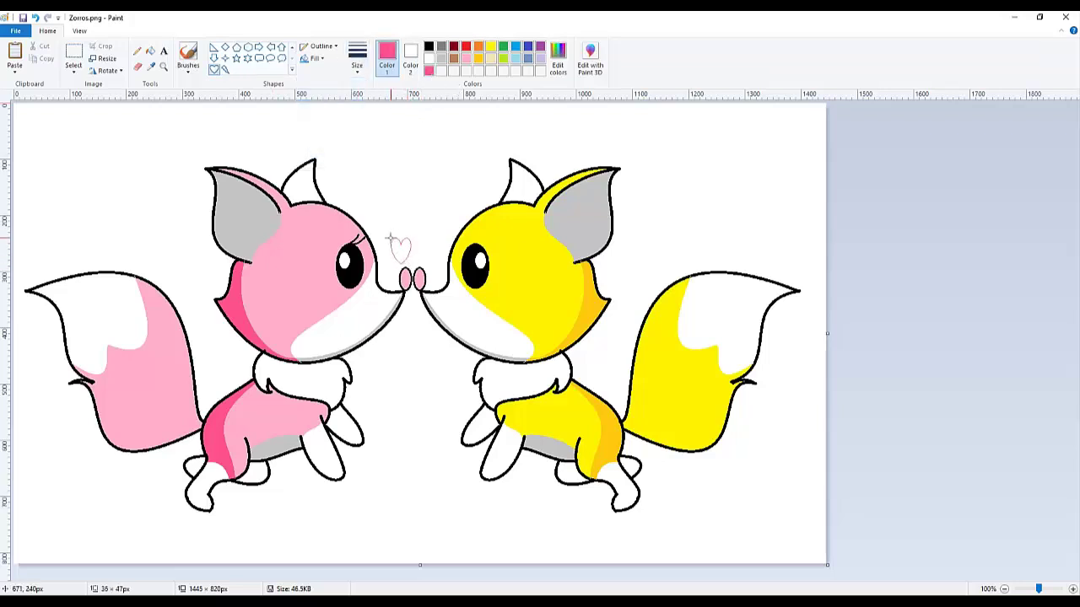
pyautogui.click(444, 206)
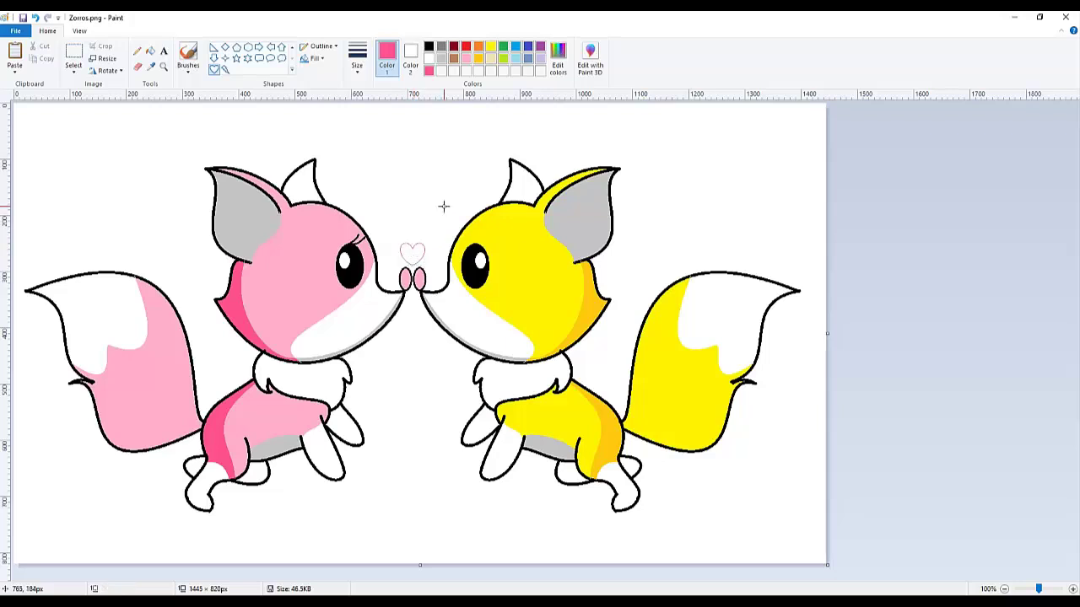
pyautogui.moveTo(385, 228)
pyautogui.mouseDown()
pyautogui.moveTo(375, 217)
pyautogui.moveTo(437, 221)
pyautogui.moveTo(354, 169)
pyautogui.moveTo(404, 204)
pyautogui.moveTo(448, 167)
pyautogui.mouseUp()
pyautogui.click(413, 222)
pyautogui.click(404, 221)
pyautogui.click(437, 197)
pyautogui.click(455, 193)
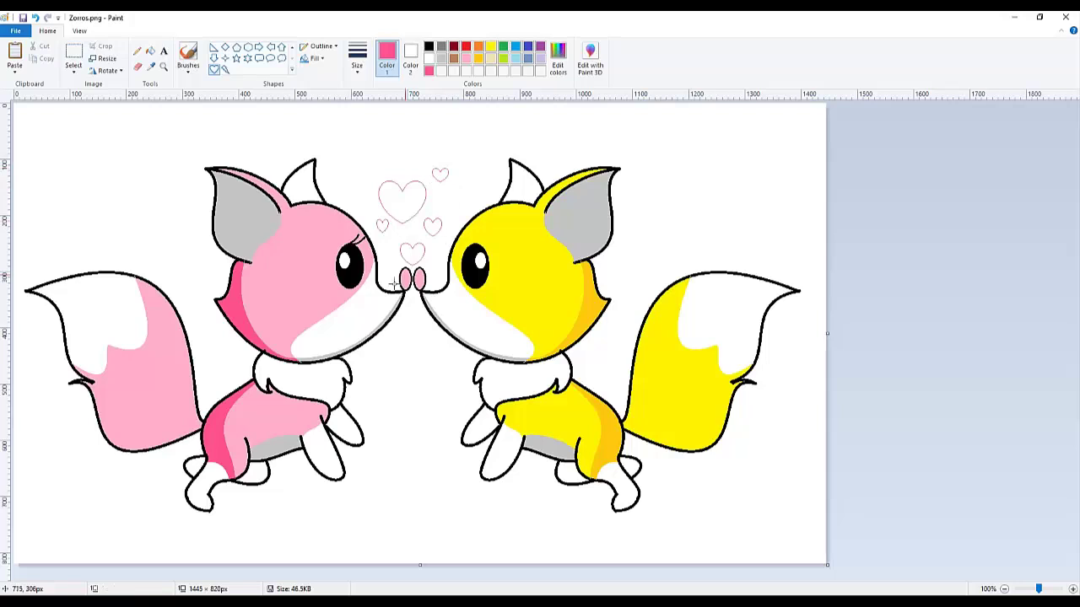
# Fill the five hearts with dark pink and the background around the foxes with light turquoise
pyautogui.click(150, 51)
pyautogui.click(401, 218)
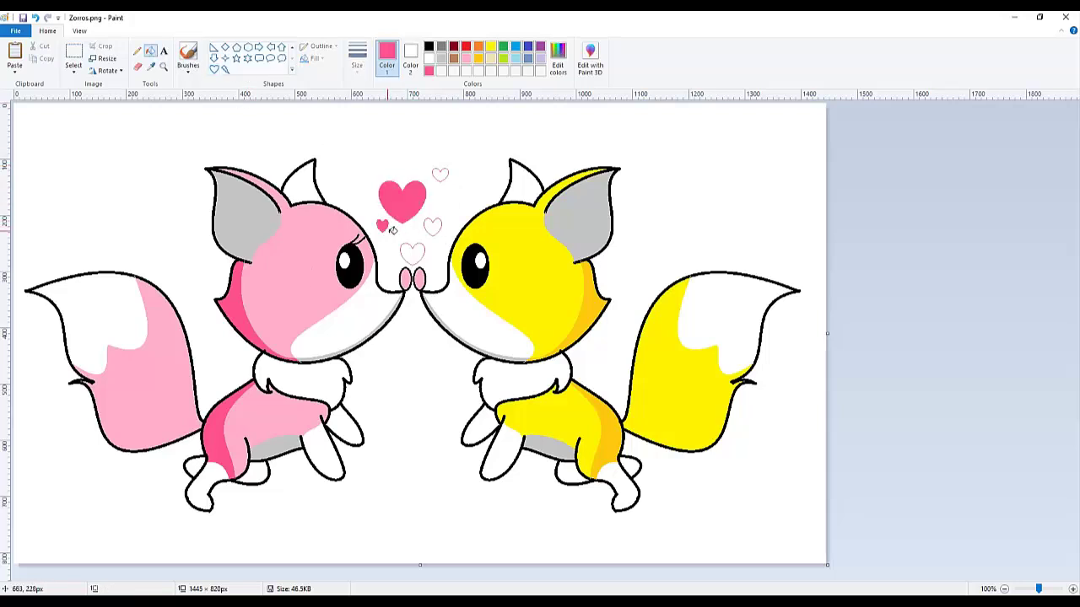
pyautogui.click(411, 254)
pyautogui.click(432, 227)
pyautogui.click(440, 176)
pyautogui.click(515, 58)
pyautogui.click(470, 114)
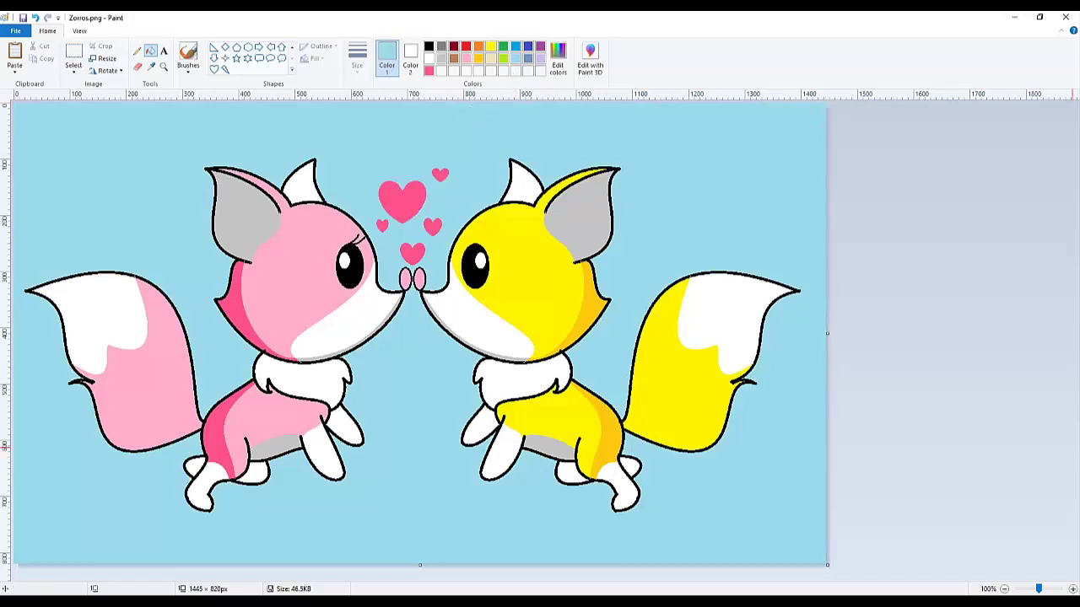